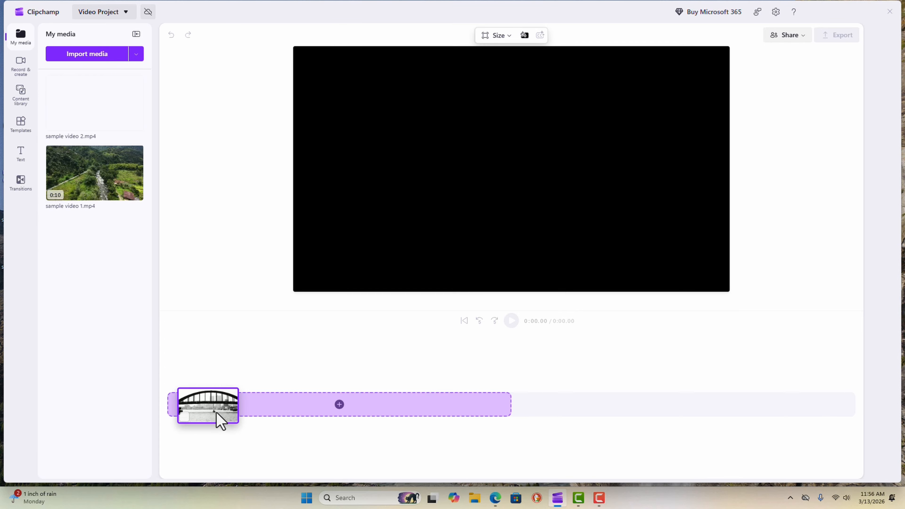
- Place sample video 2.mp4 at the start of the timeline and trim its end to a clip length of about 9.71 s
left_click_drag(217, 413, 216, 413)
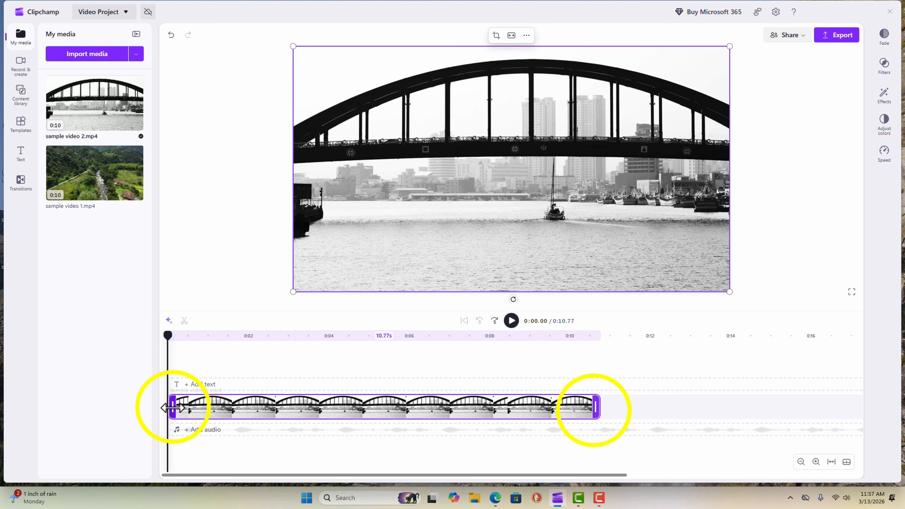
left_click(594, 409)
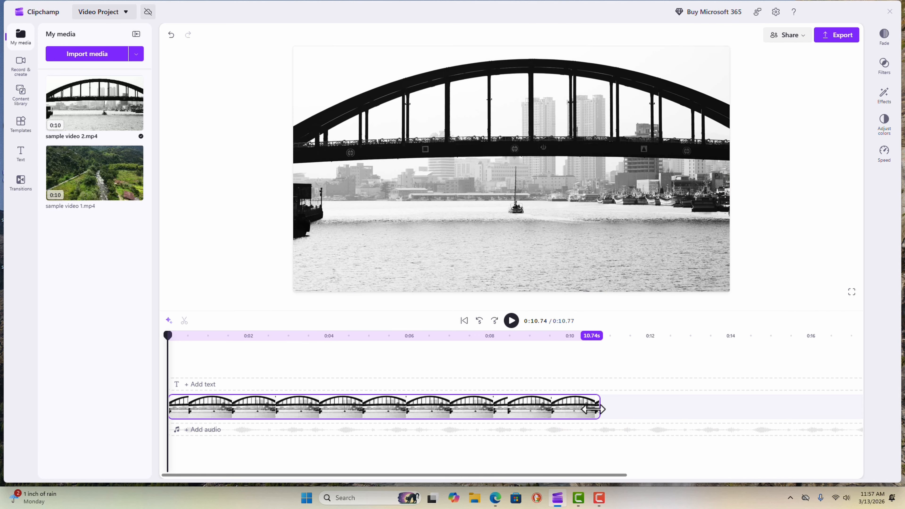
left_click_drag(575, 410, 549, 409)
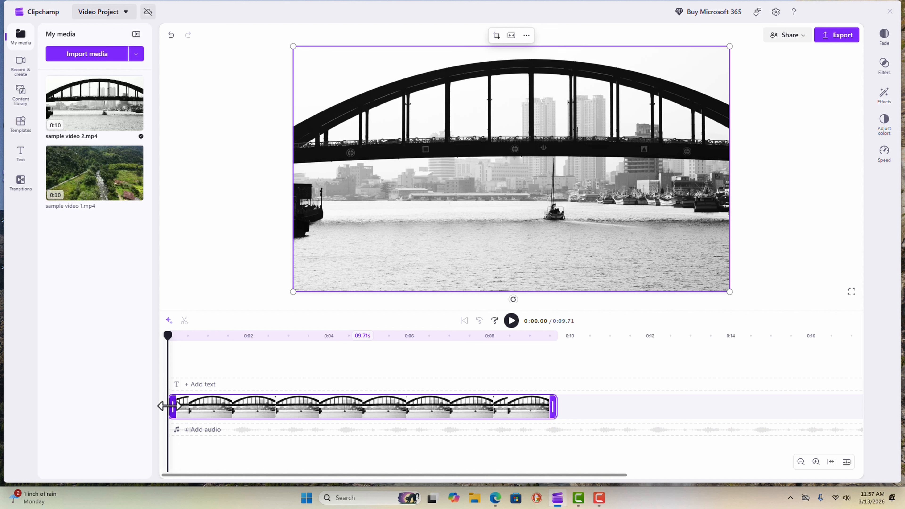
- Try trimming the start of the bridge clip to a length of about 8.85 s, play it back, and undo the trim
left_click_drag(169, 406, 205, 406)
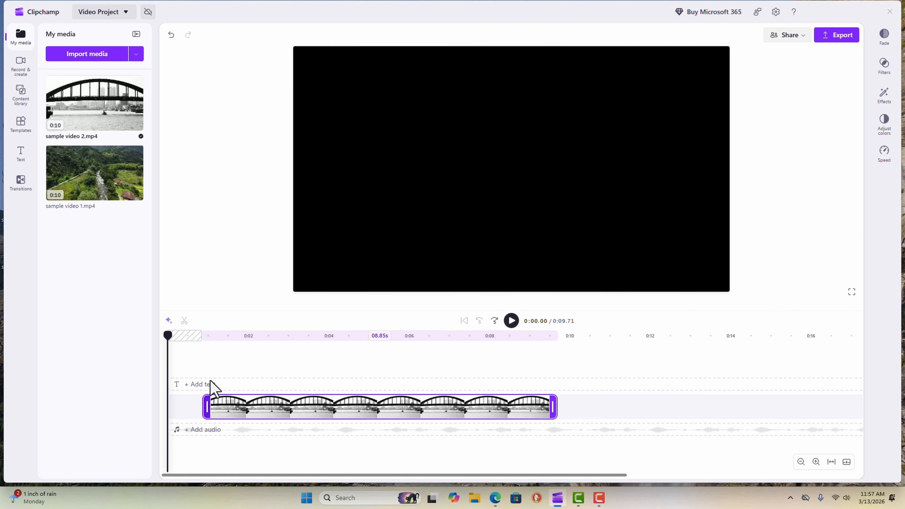
left_click(206, 345)
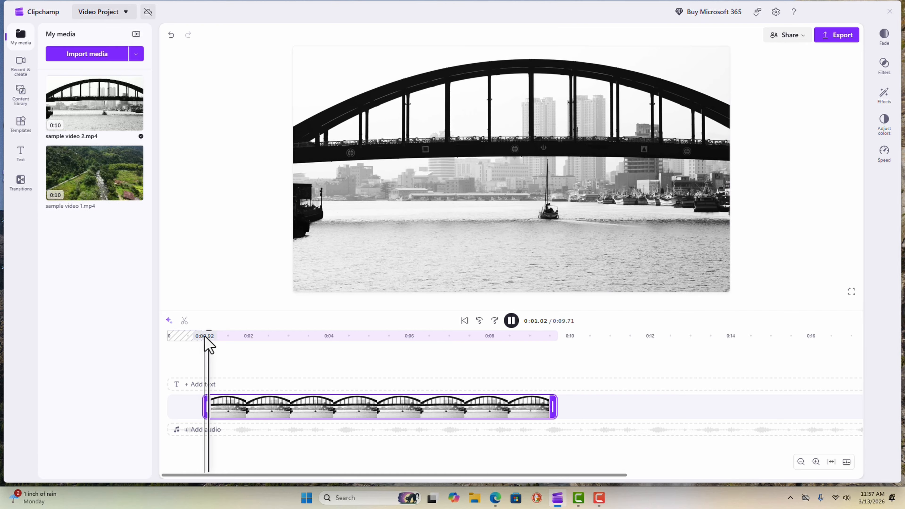
key("space")
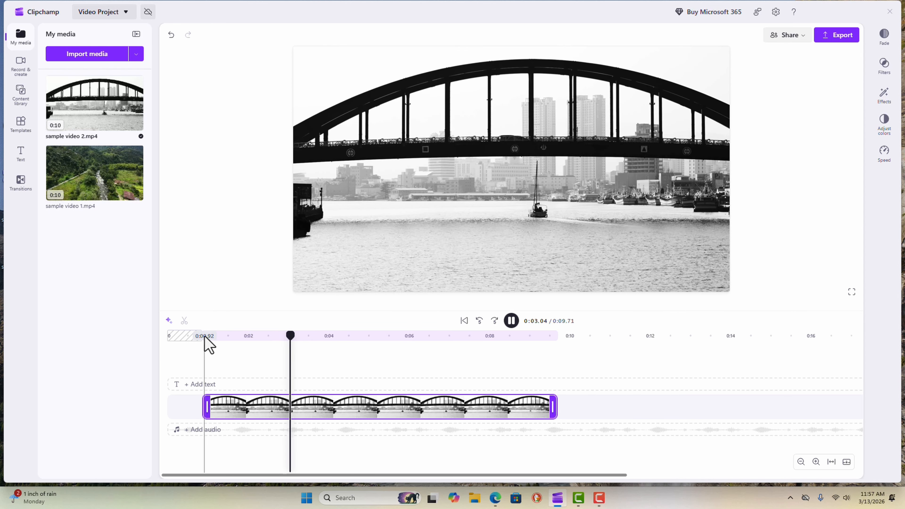
key("space")
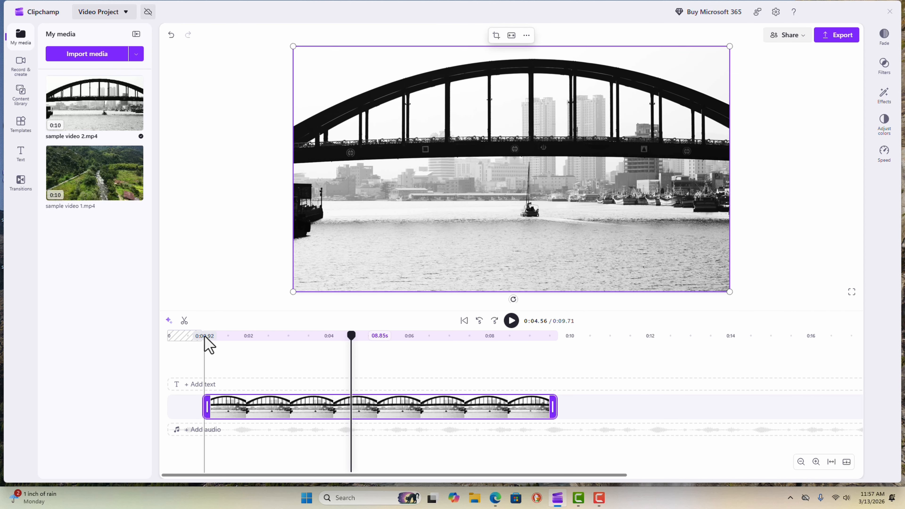
key("ctrl+z")
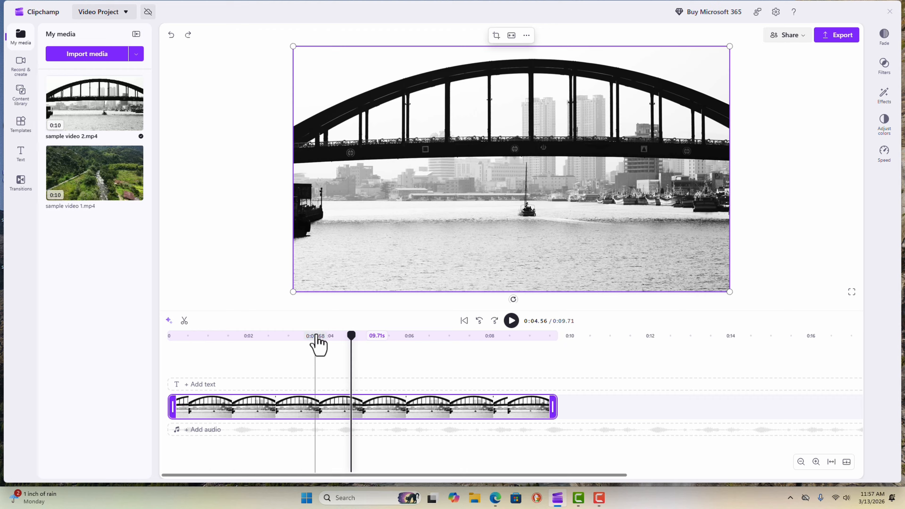
- Split the bridge clip at about 0:03.96 and remove its first part together with the gap it leaves
left_click(326, 337)
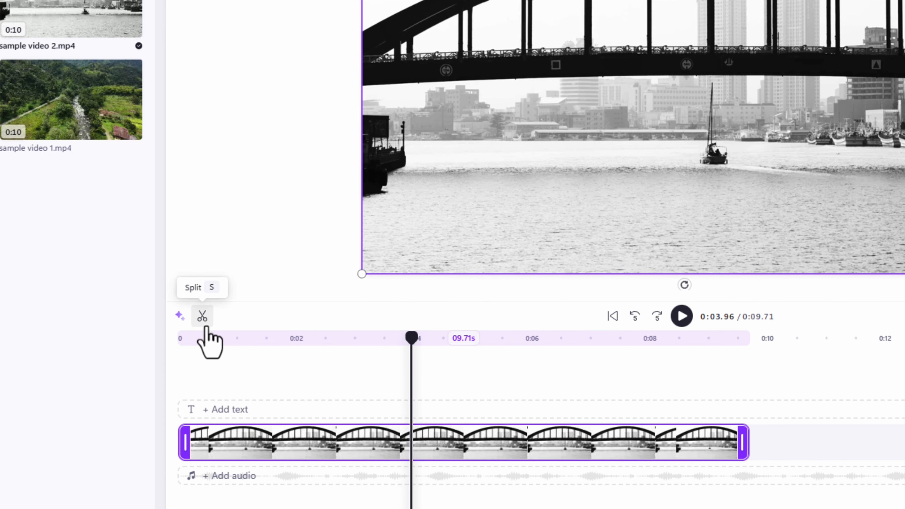
left_click(206, 325)
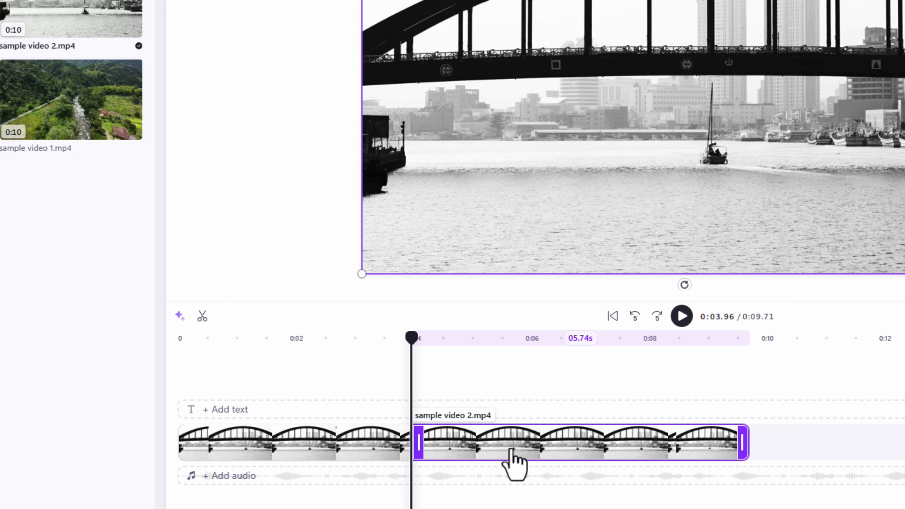
left_click(318, 448)
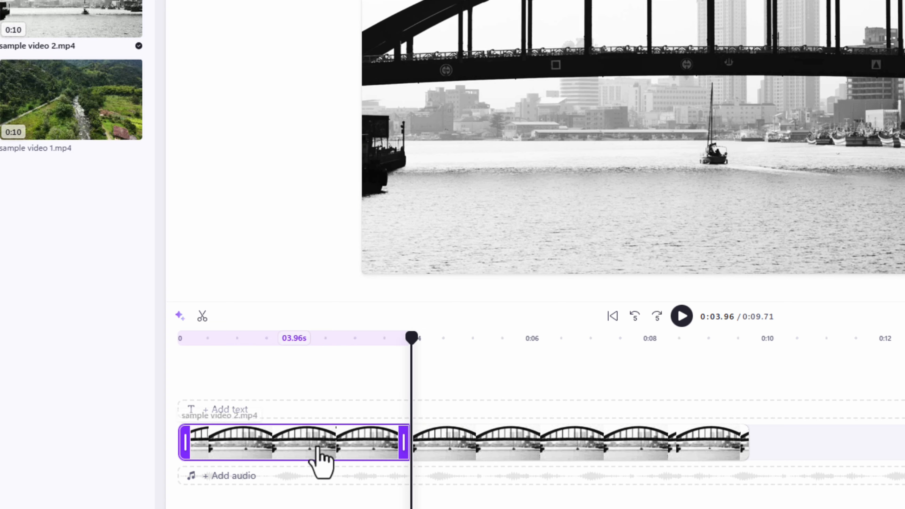
key("Delete")
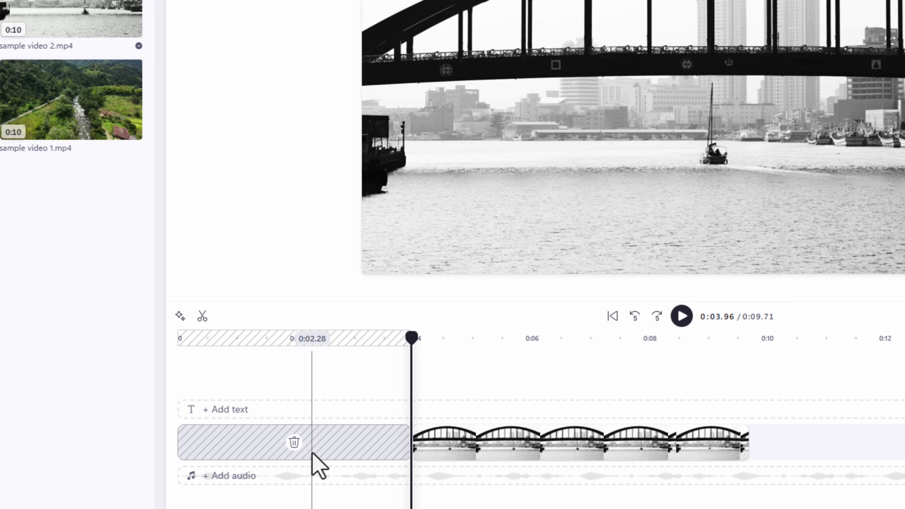
left_click(294, 443)
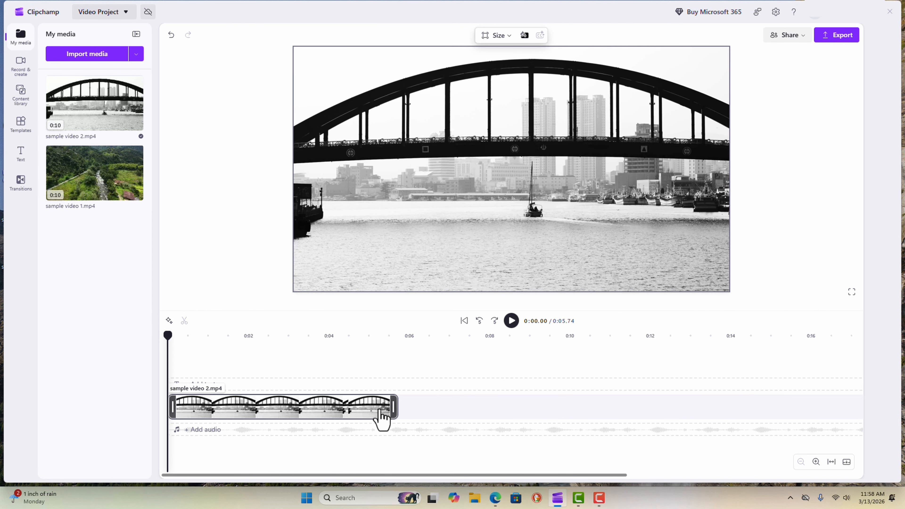
left_click(252, 288)
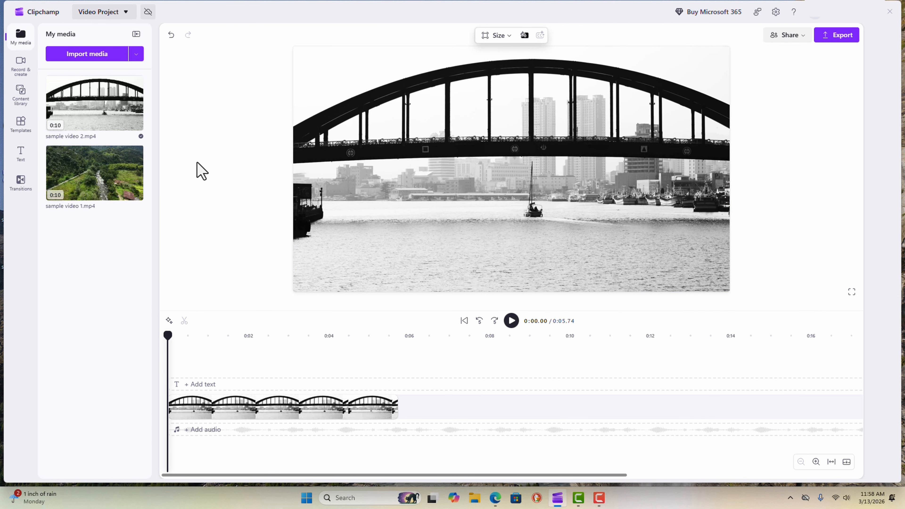
- Place sample video 1.mp4 on a track above the bridge clip and split it at about 0:01.45 and 0:02.18
left_click_drag(82, 180, 191, 385)
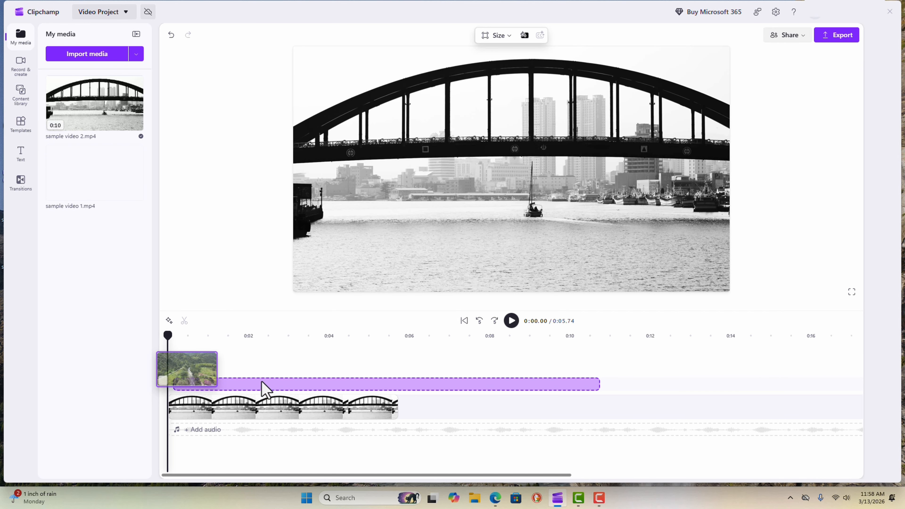
left_click_drag(262, 382, 264, 384)
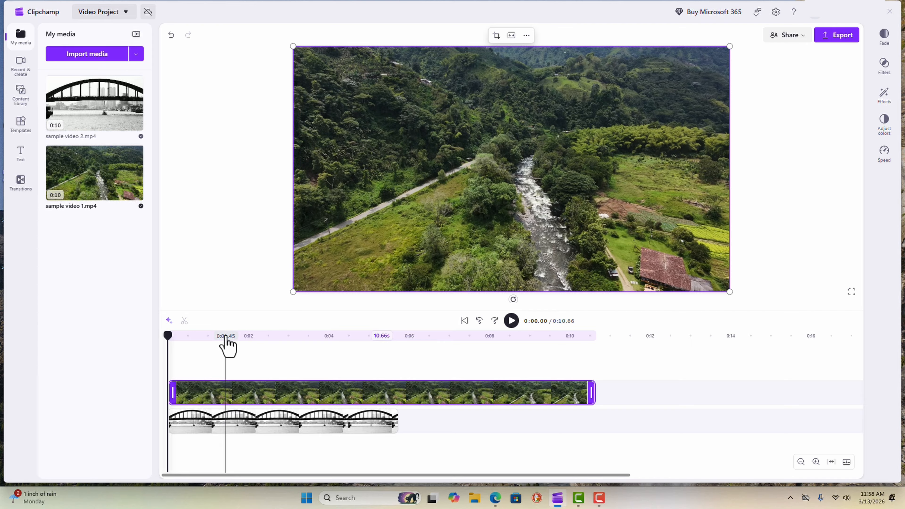
left_click(225, 337)
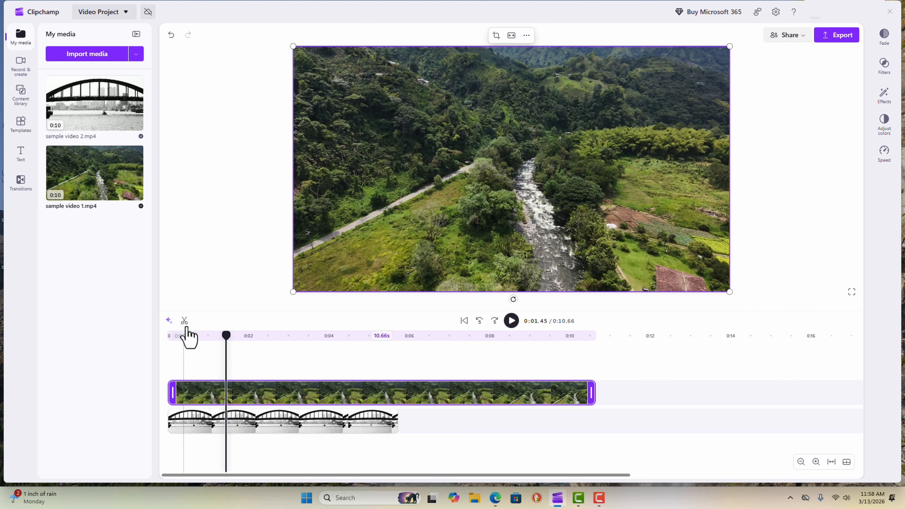
left_click(184, 321)
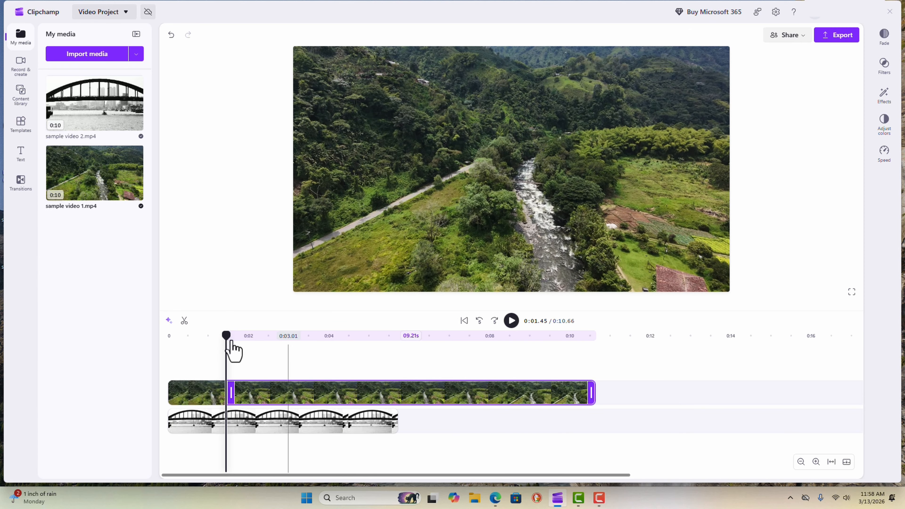
left_click_drag(226, 338, 255, 345)
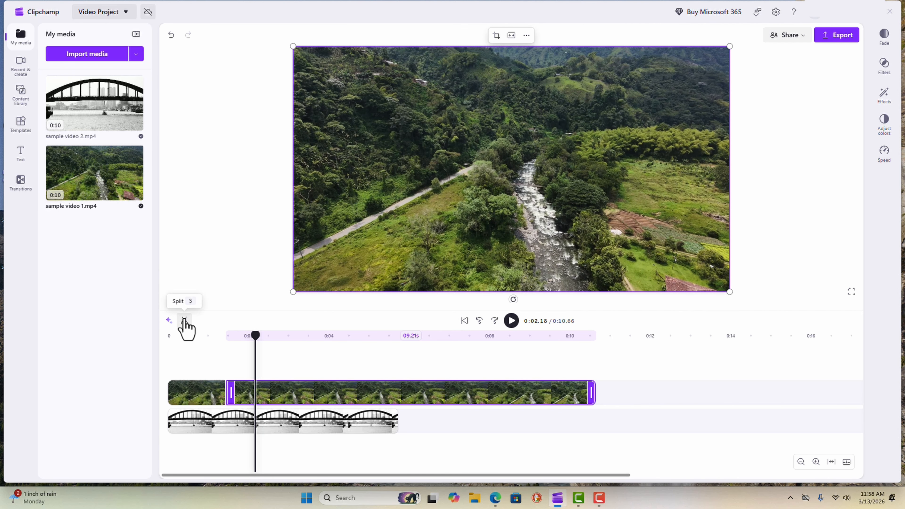
left_click(184, 321)
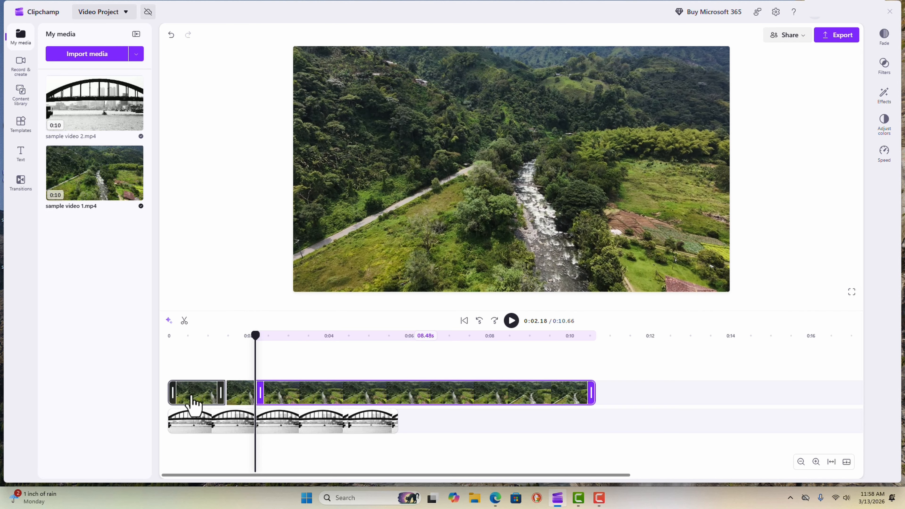
- Delete the first and last pieces of the upper river clip, keeping only the short middle segment
left_click(194, 403)
key("Delete")
left_click(299, 398)
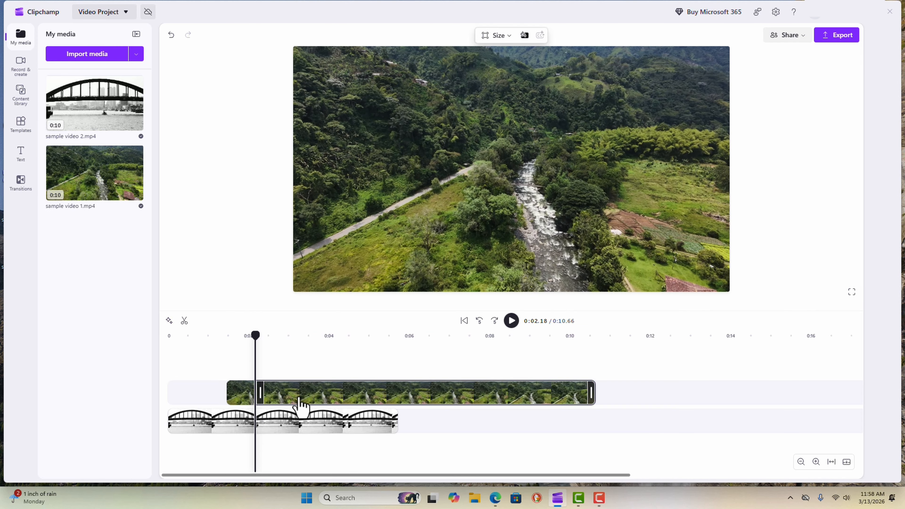
key("Delete")
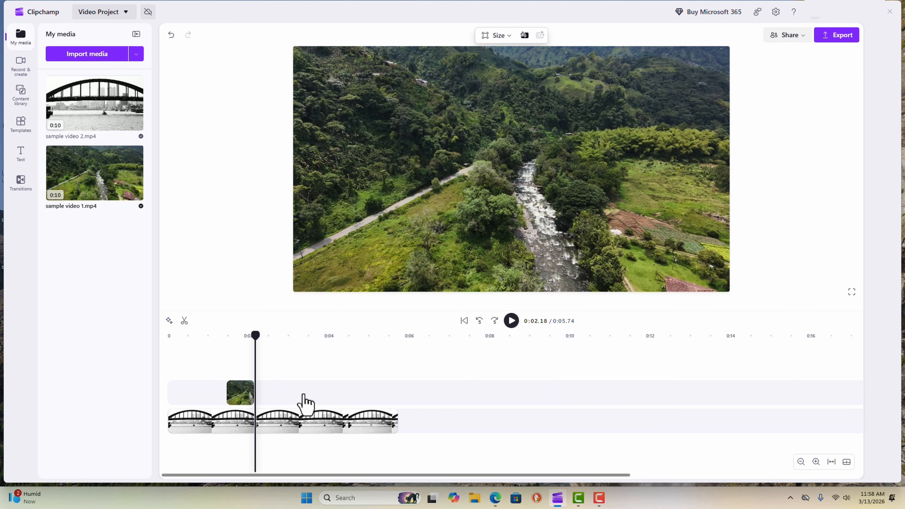
- Play the timeline from about 0:01.01 to preview the short river segment over the bridge clip
left_click(246, 401)
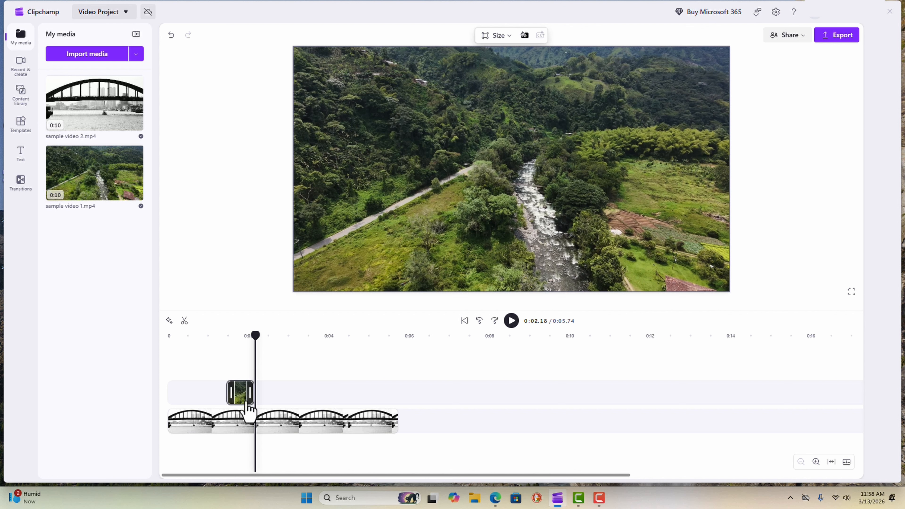
left_click(258, 356)
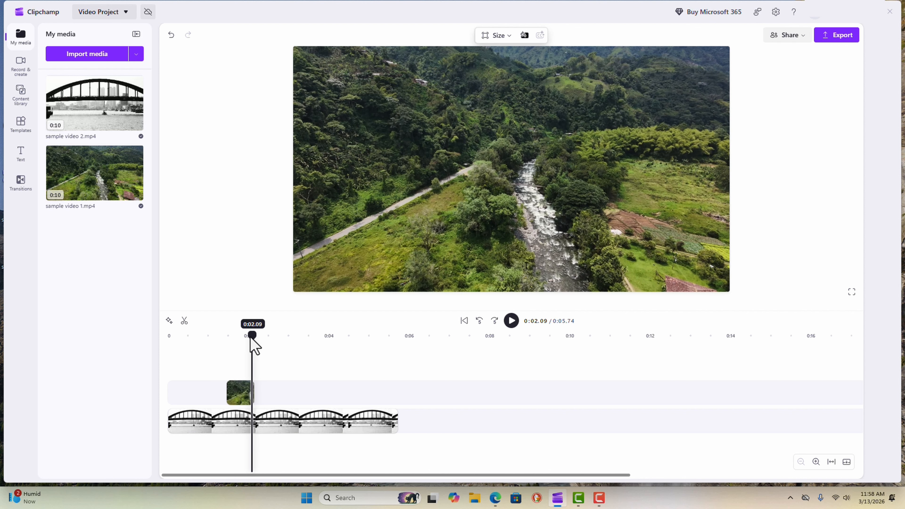
left_click_drag(254, 337, 209, 341)
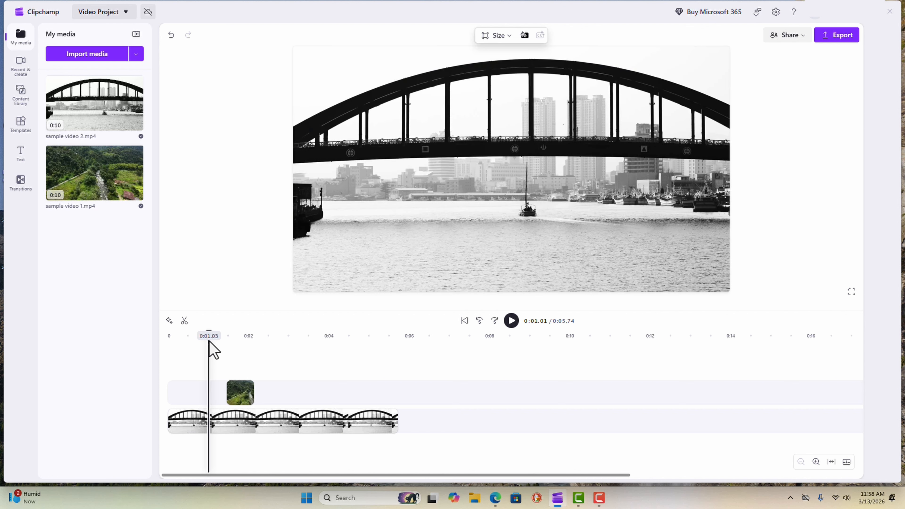
key("space")
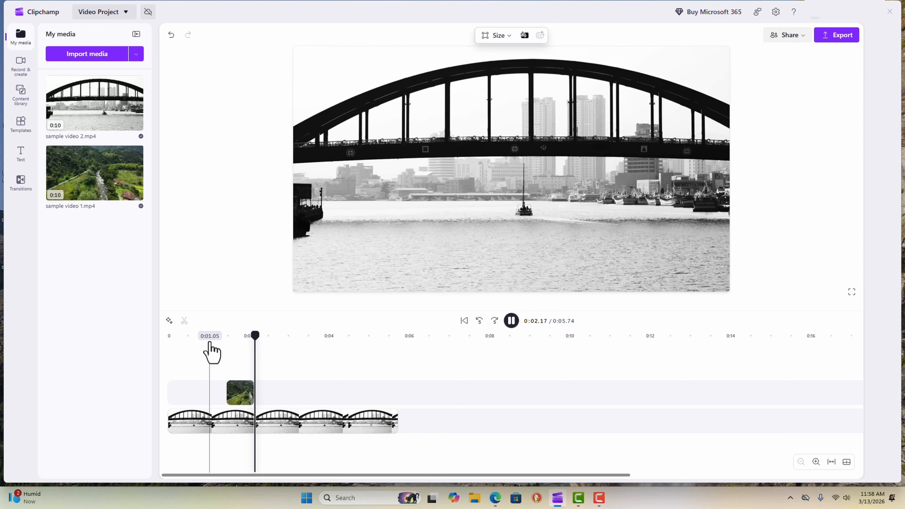
key("space")
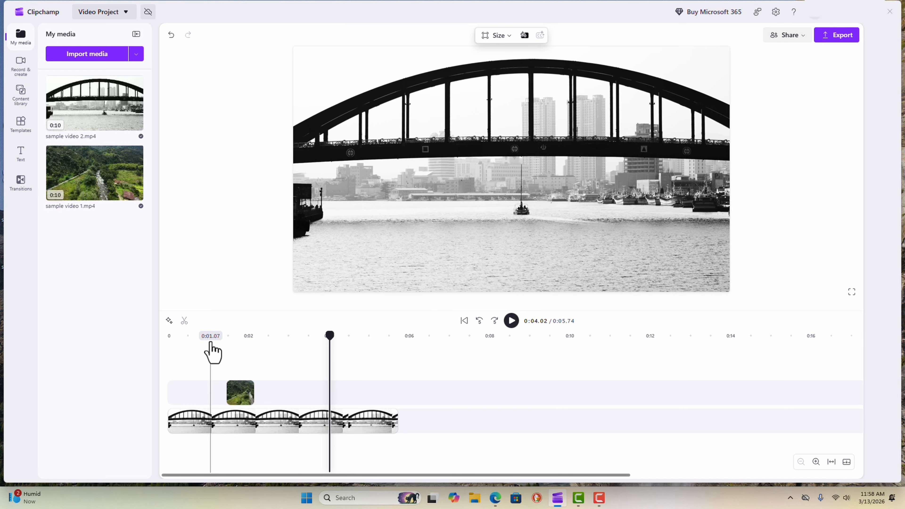
- Replace the short river segment with the full sample video 1.mp4 placed directly after the bridge clip, and play across the join
left_click(242, 398)
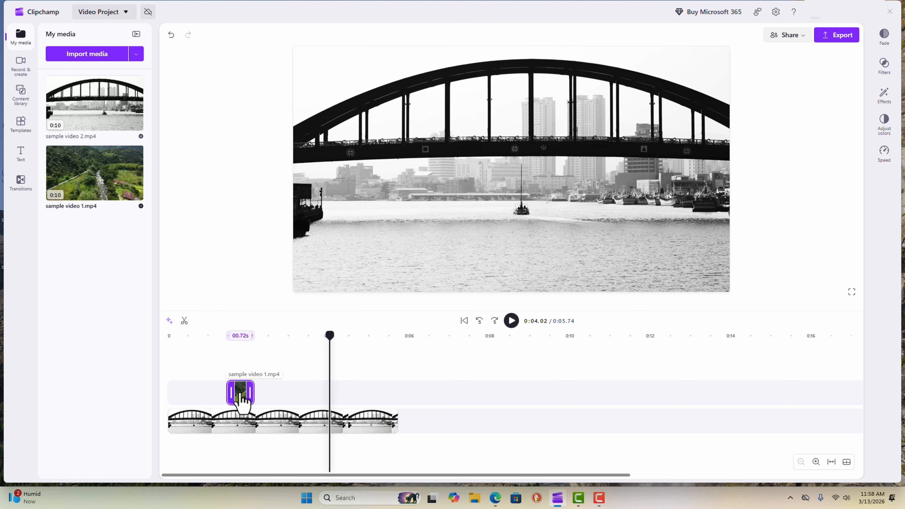
key("Delete")
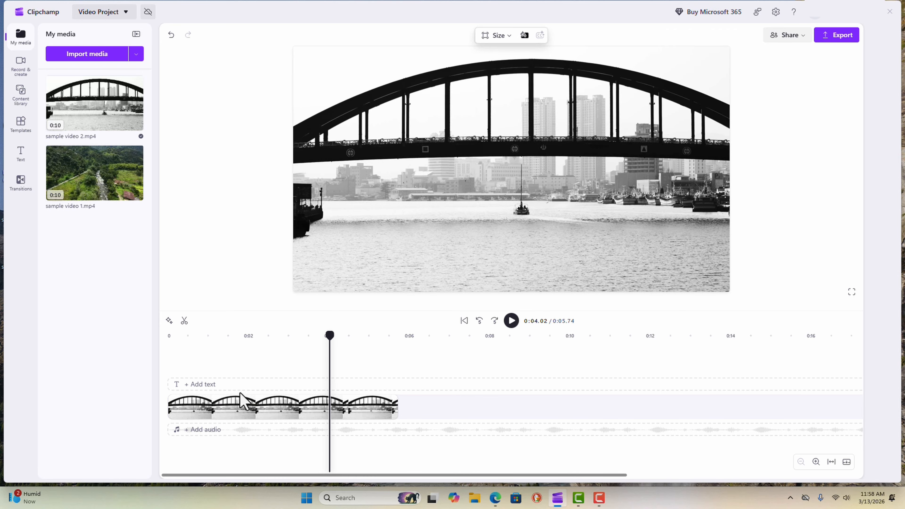
left_click_drag(91, 182, 446, 426)
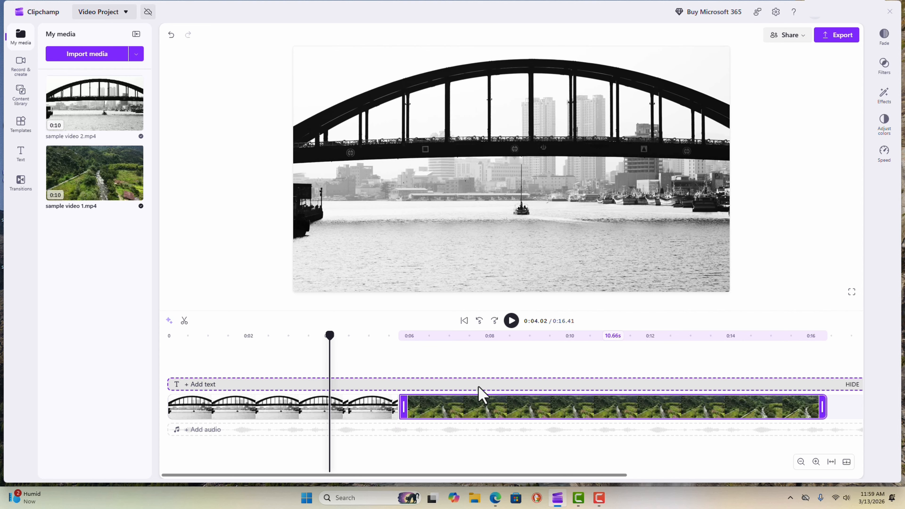
key("space")
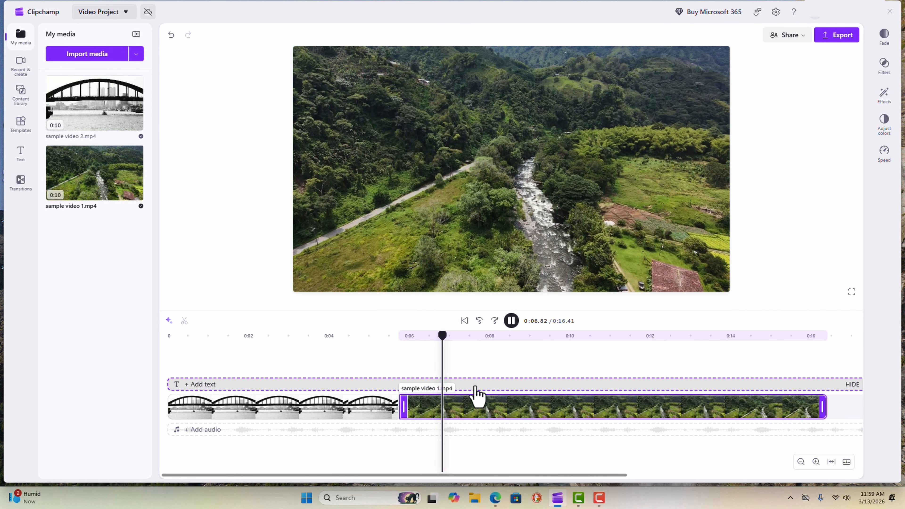
key("space")
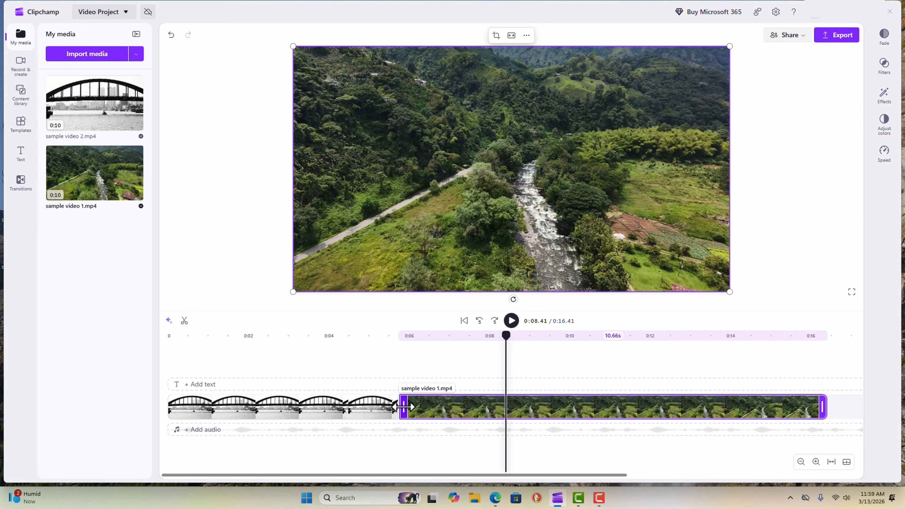
- Add a Cross fade transition at the join between the bridge clip and the river clip on the timeline
left_click(312, 411)
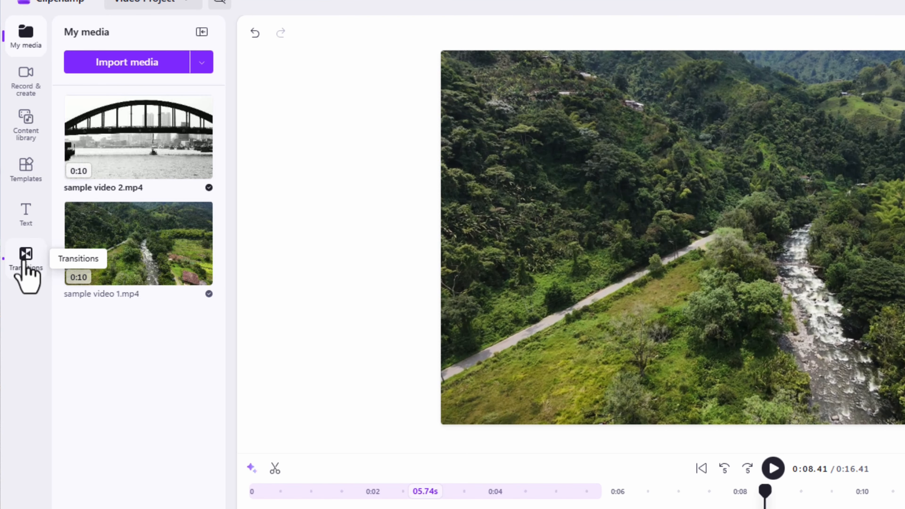
left_click(26, 267)
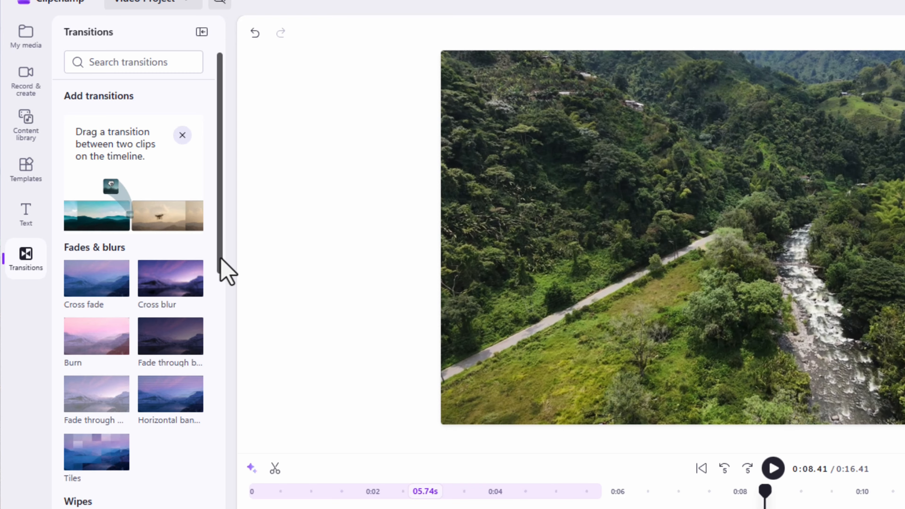
scroll(220, 264, "down", 1)
left_click_drag(221, 263, 206, 234)
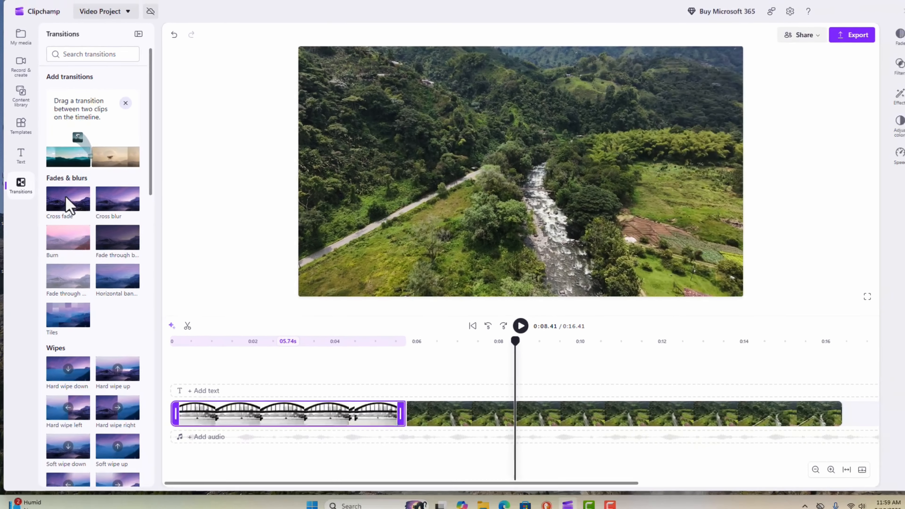
left_click_drag(69, 205, 390, 401)
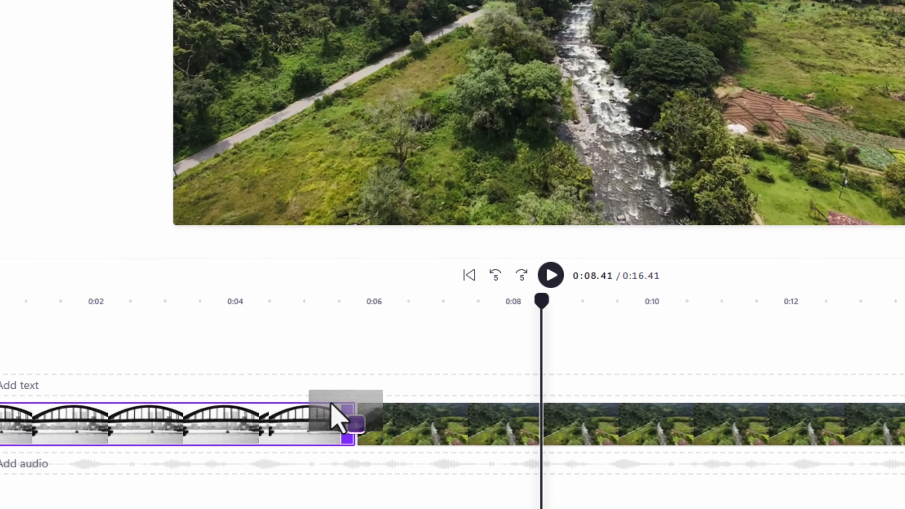
left_click_drag(331, 403, 354, 418)
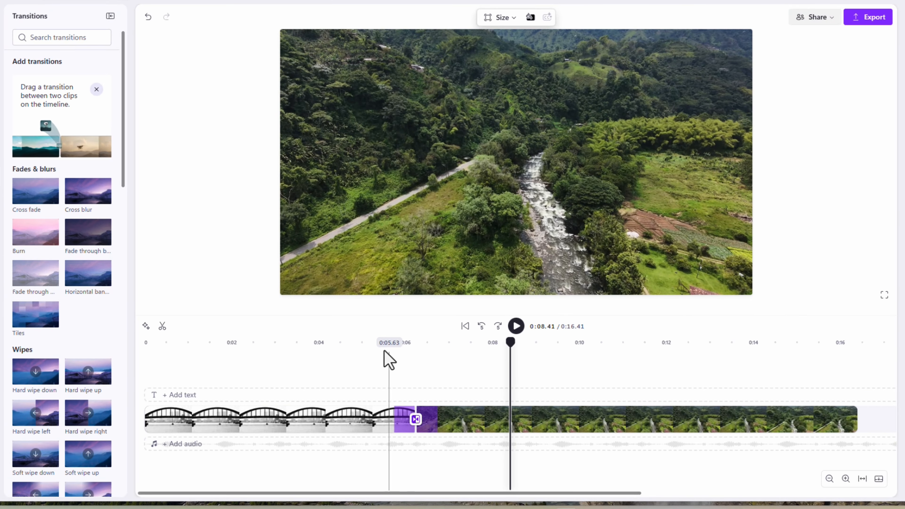
- Play the timeline from about 0:05.06 to preview the cross fade, and look through the other available transitions
left_click(364, 350)
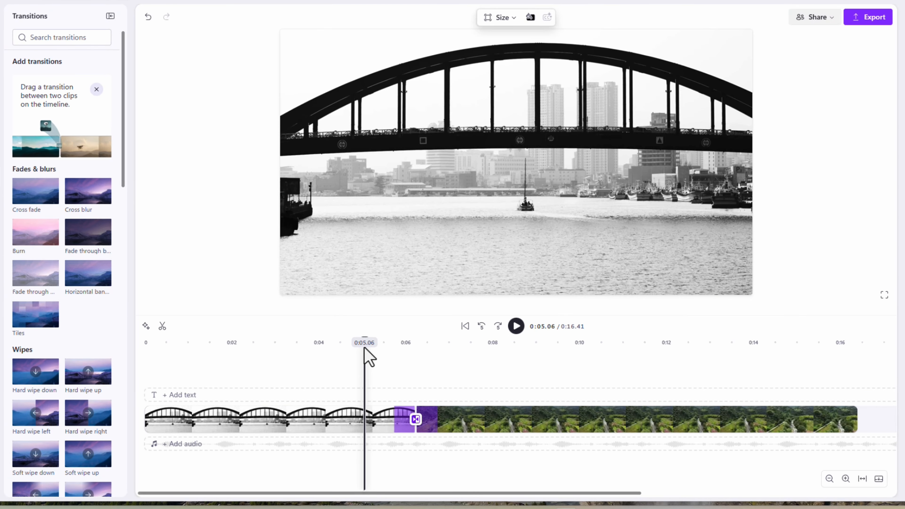
key("space")
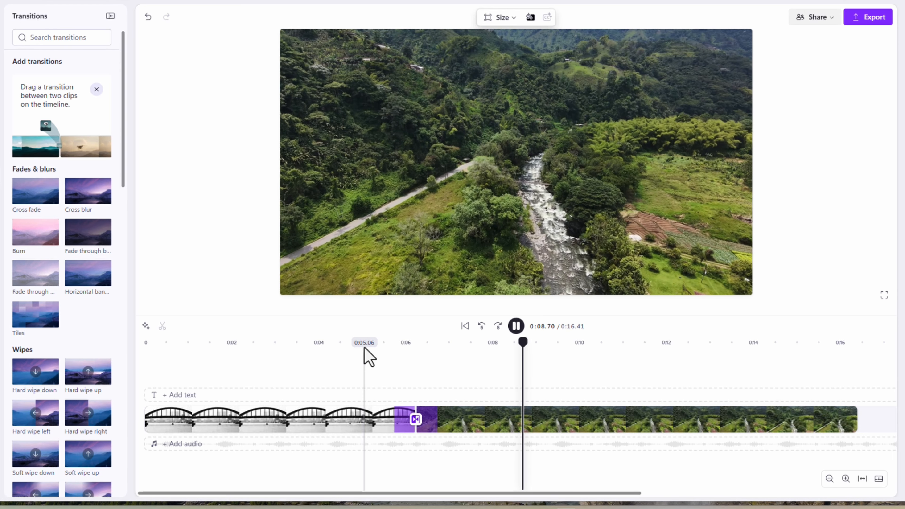
key("space")
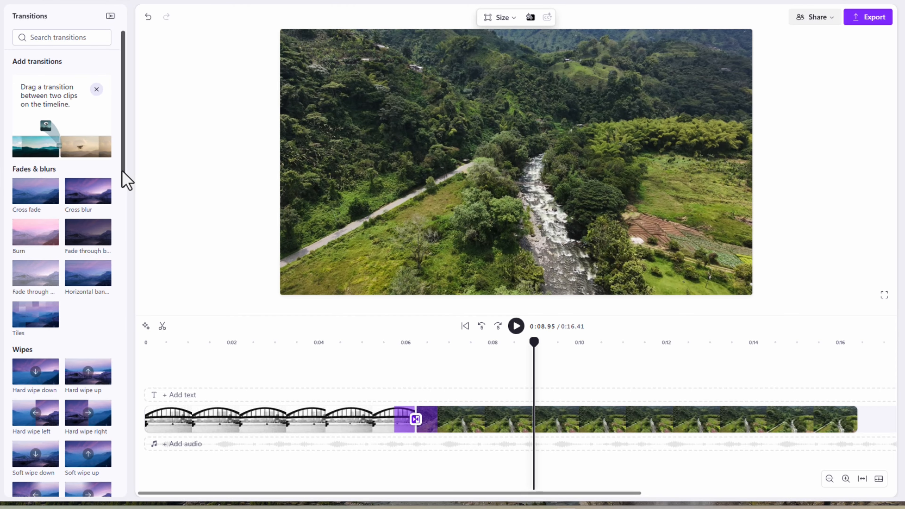
left_click_drag(123, 172, 124, 224)
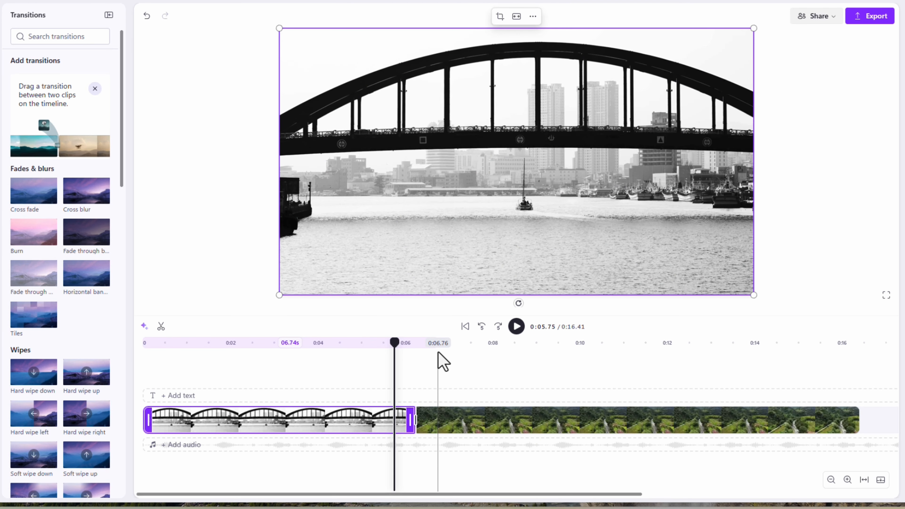
- Give the river clip a fade-out of 0.5 s
left_click(503, 426)
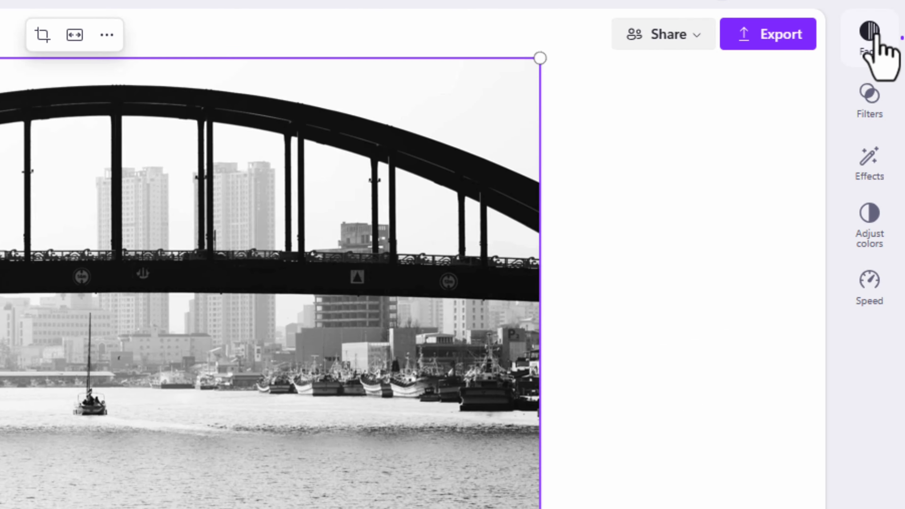
left_click(873, 35)
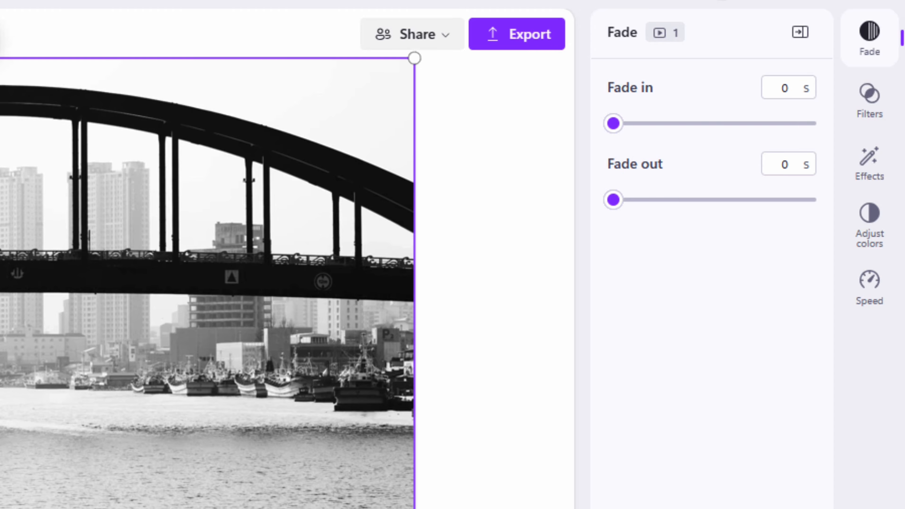
left_click_drag(613, 199, 659, 200)
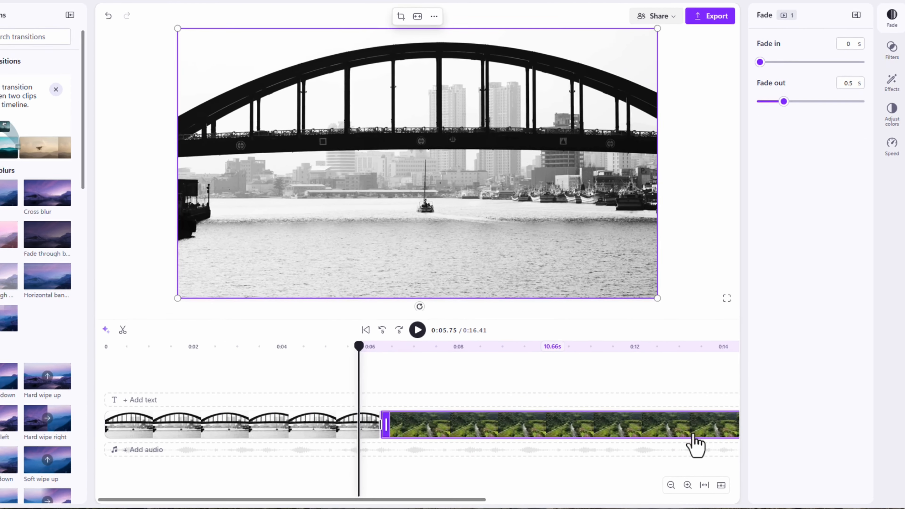
- Play the end of the river clip from about 0:13.91 to preview the fade-out, and close the fade settings
left_click(719, 346)
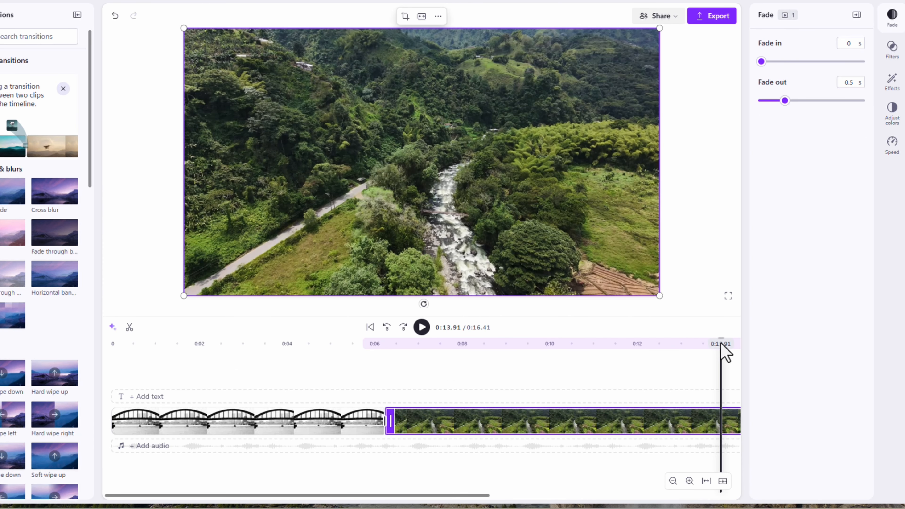
key("space")
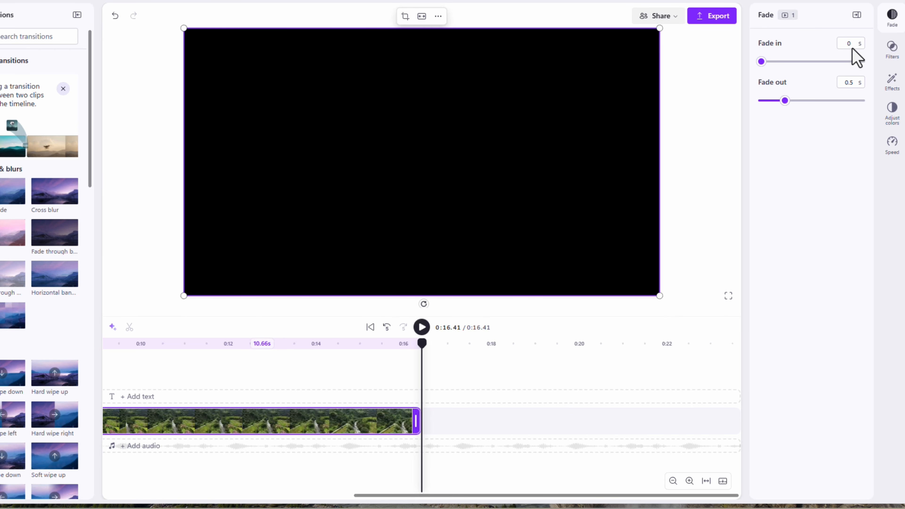
left_click(857, 15)
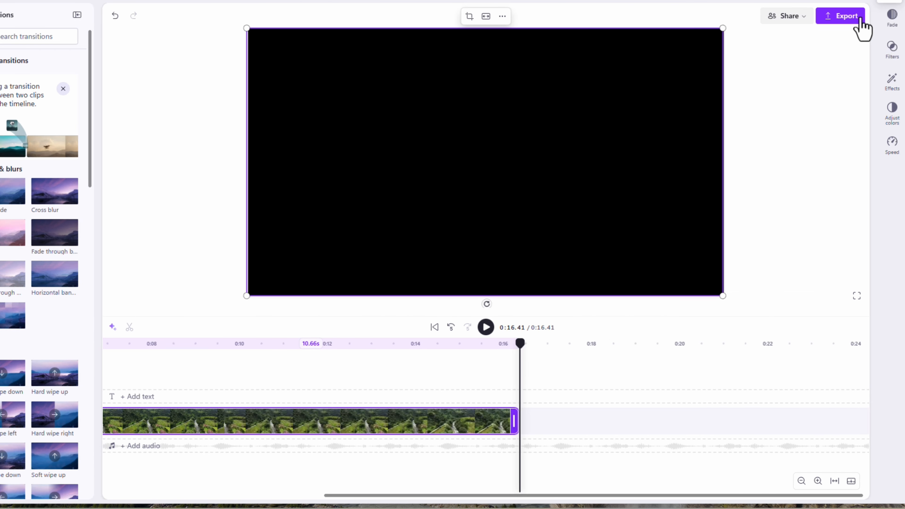
- Apply the Muted B&W filter to the river clip at about 0:12.29 and lower its intensity close to the minimum
left_click(340, 344)
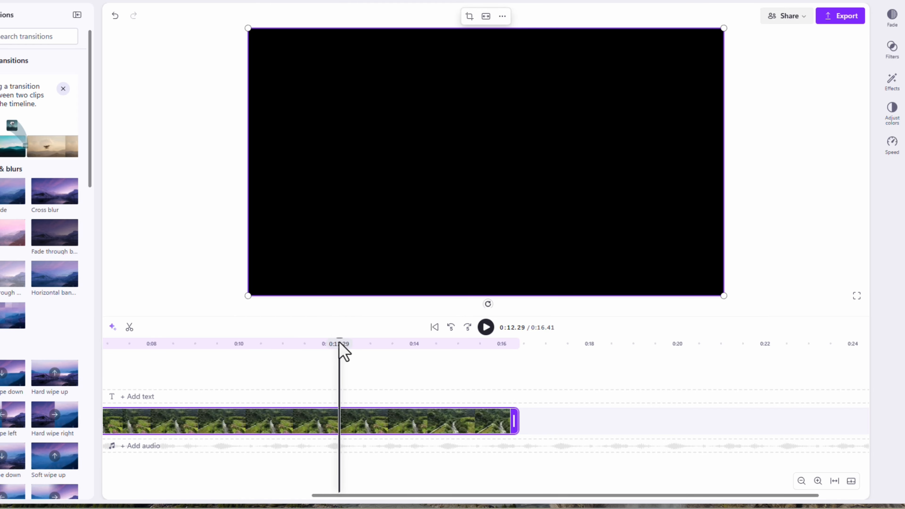
left_click(893, 49)
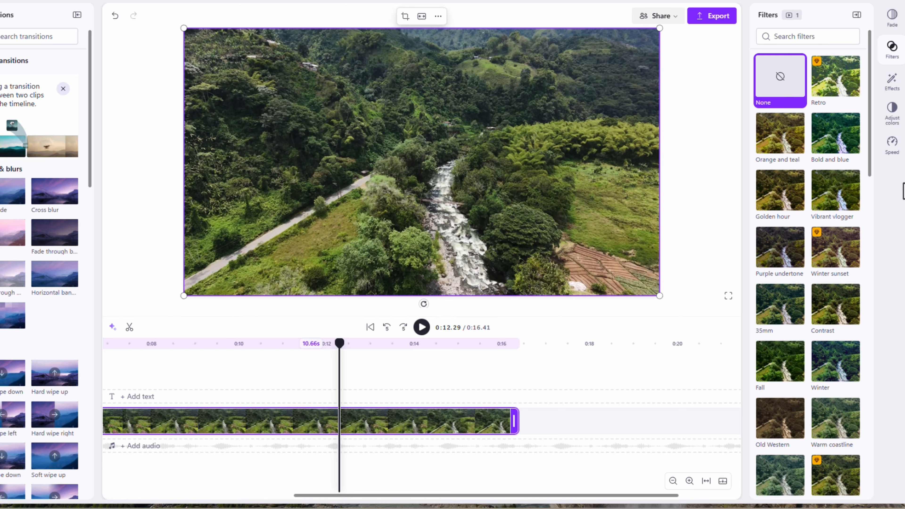
left_click_drag(873, 173, 888, 396)
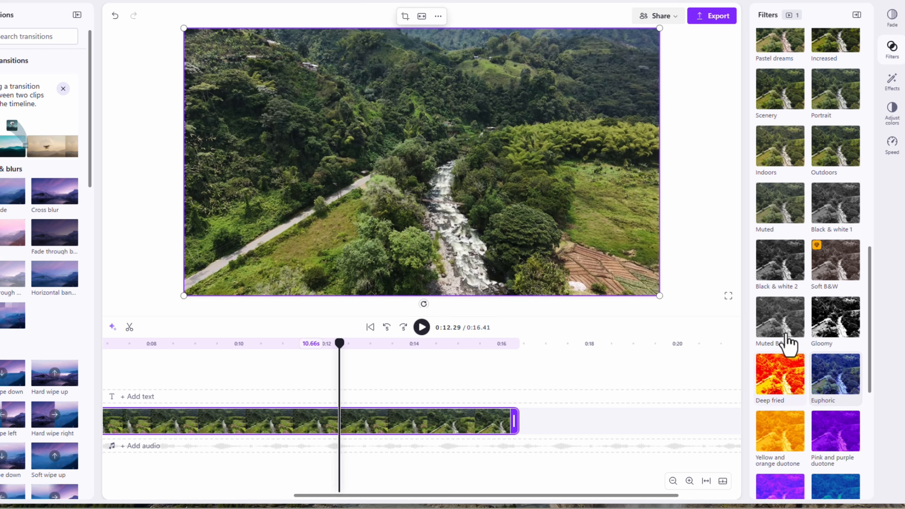
left_click(779, 326)
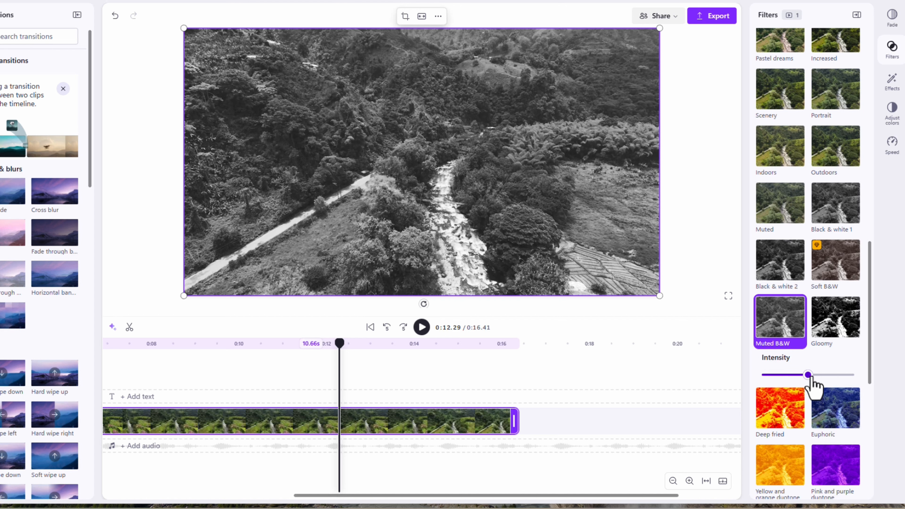
left_click_drag(808, 374, 772, 374)
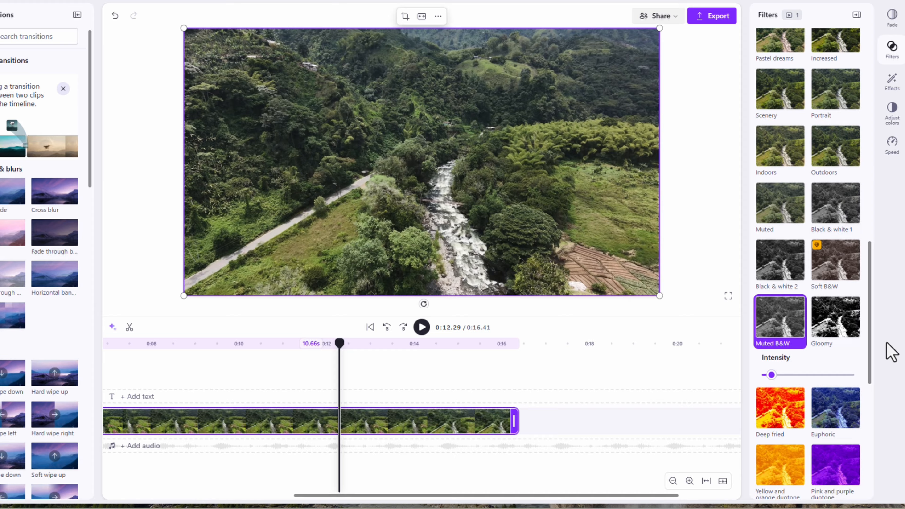
- Look through the remaining filters and undo the Muted B&W filter on the river clip
left_click_drag(869, 337, 866, 440)
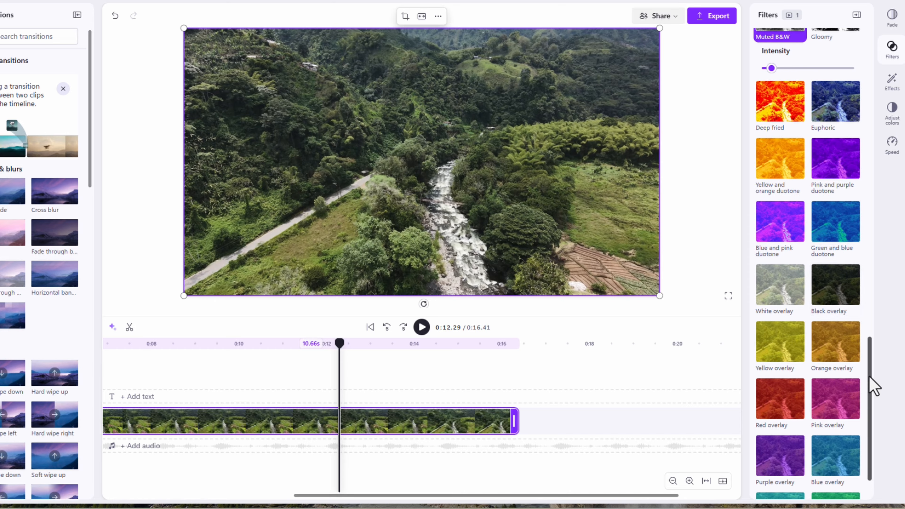
left_click_drag(874, 385, 874, 411)
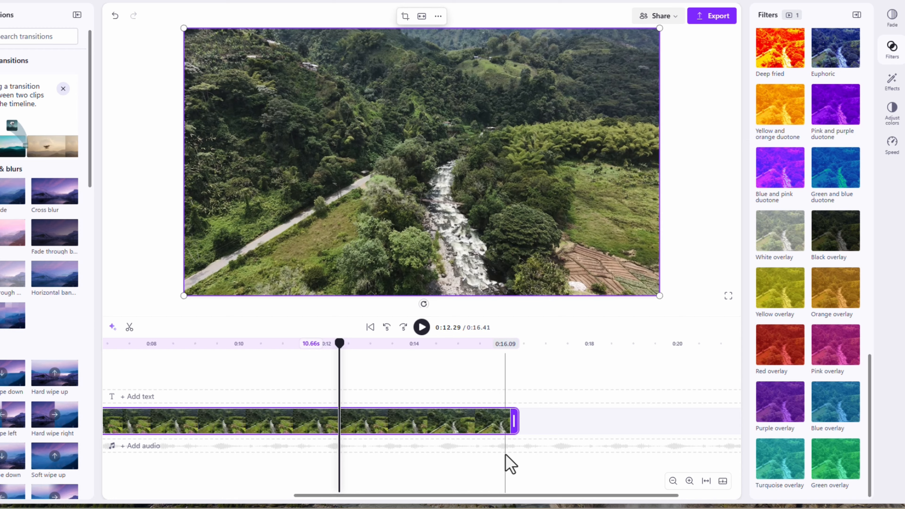
key("ctrl+z")
key("ctrl+y")
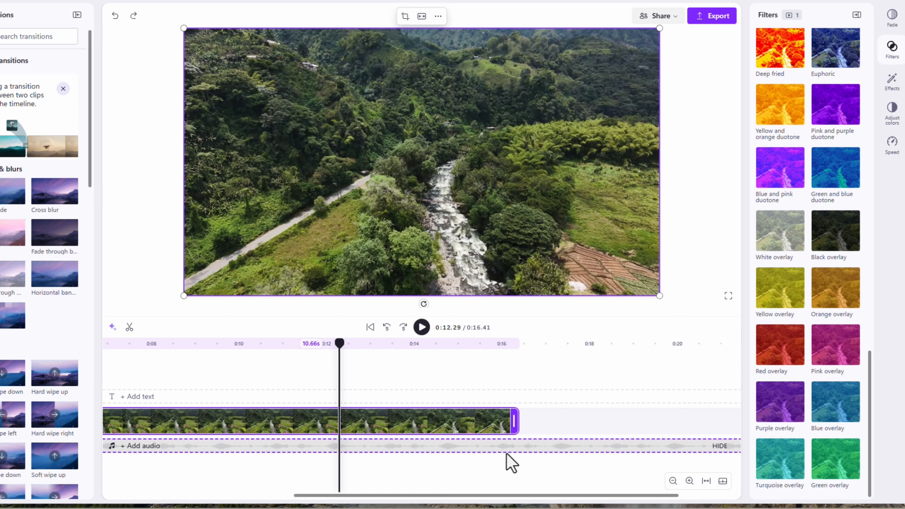
- Apply the Rotate effect to the river clip and play the clip from near its start to preview it
left_click(891, 84)
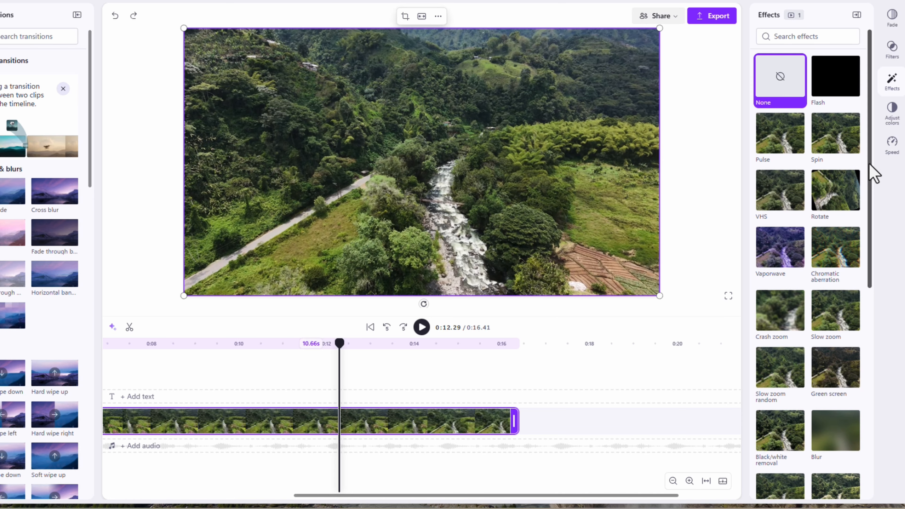
scroll(871, 175, "down", 1)
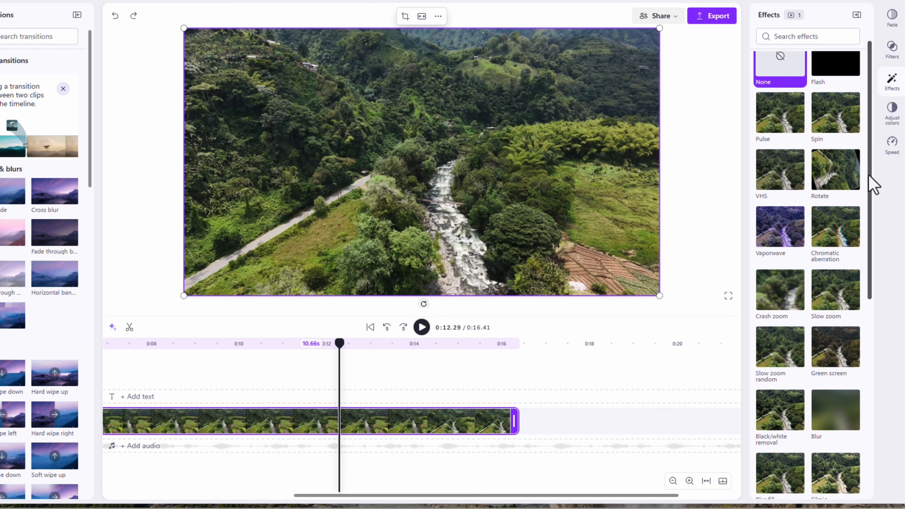
left_click(827, 162)
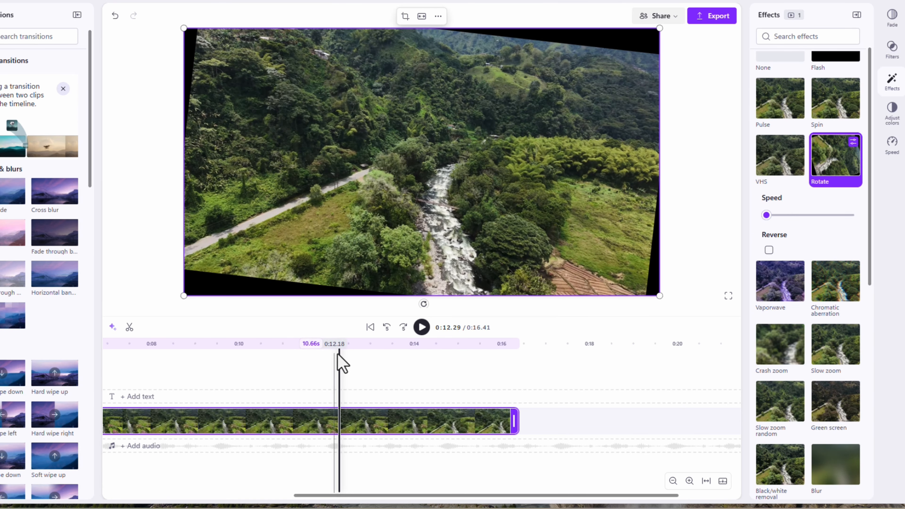
left_click_drag(337, 345, 118, 384)
key("space")
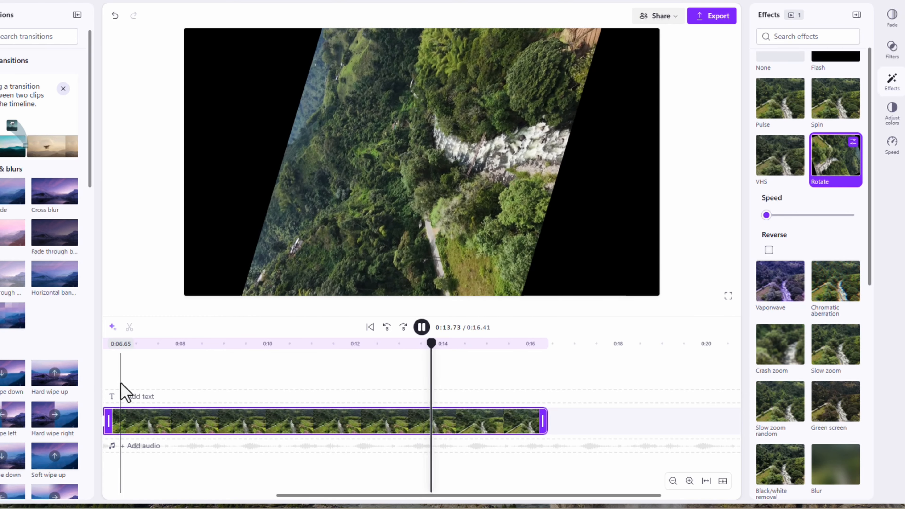
- Set the Rotate effect's speed to its minimum and try the Chromatic aberration effect on the river clip
left_click(854, 143)
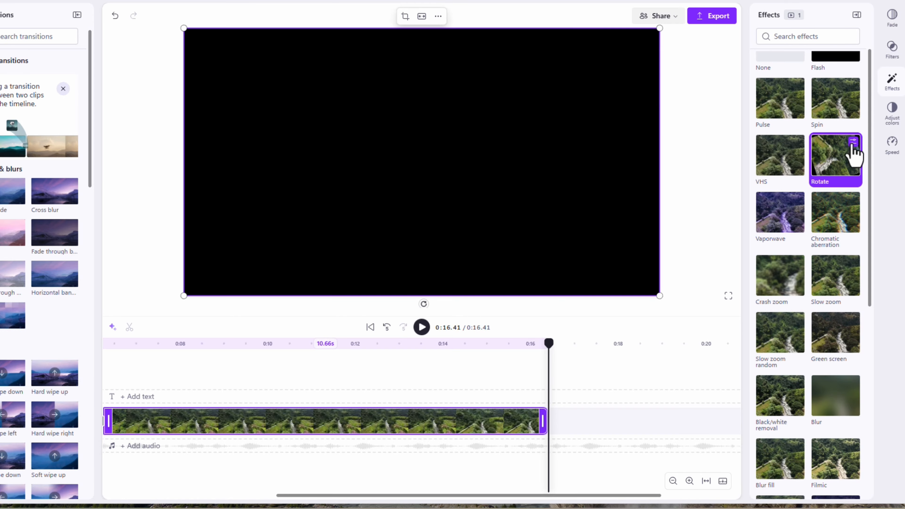
left_click(854, 143)
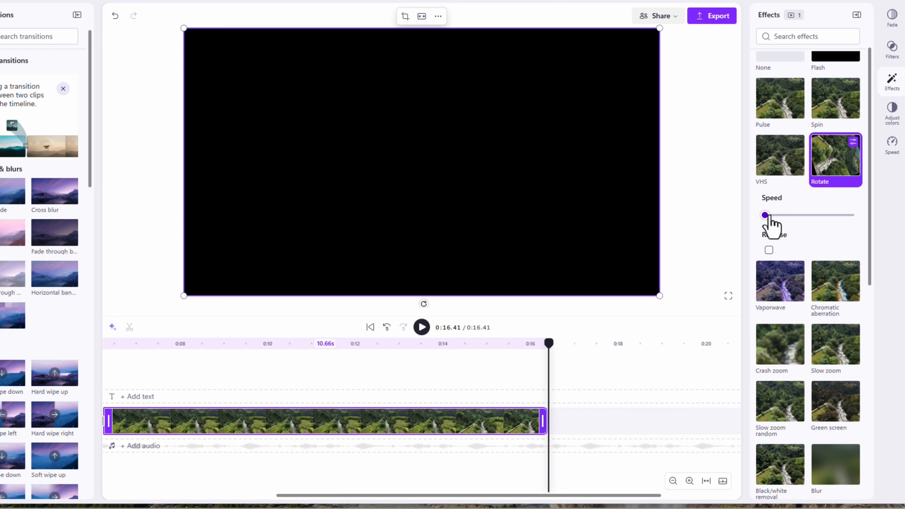
left_click_drag(768, 216, 749, 226)
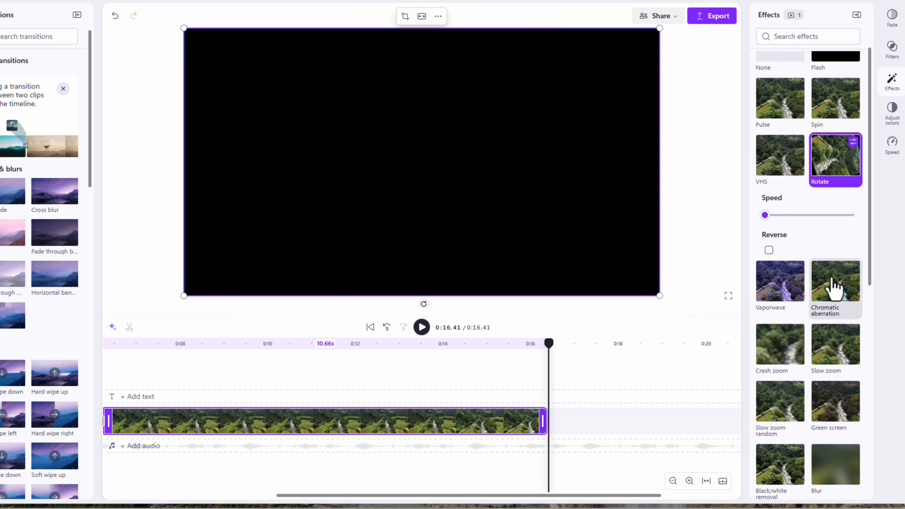
left_click(832, 285)
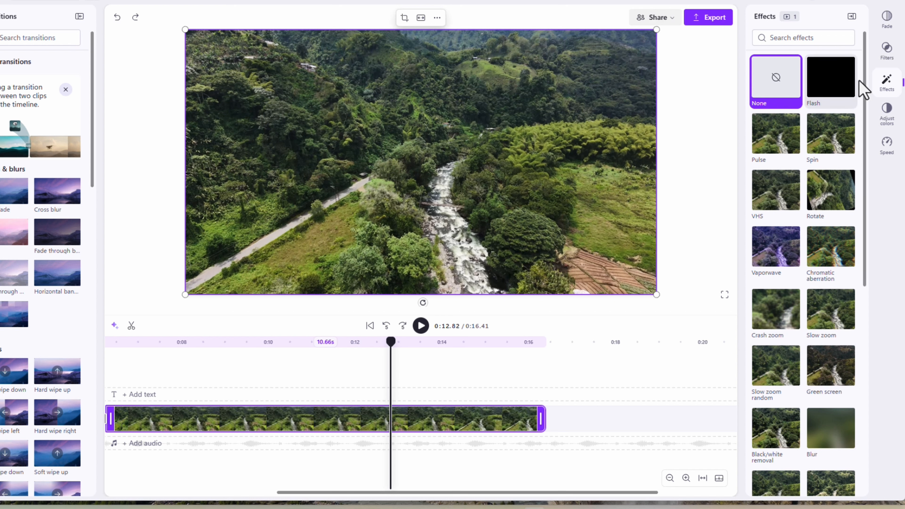
- Adjust the river clip's colors by raising the exposure slightly and setting the transparency to about a quarter of its range
left_click(887, 123)
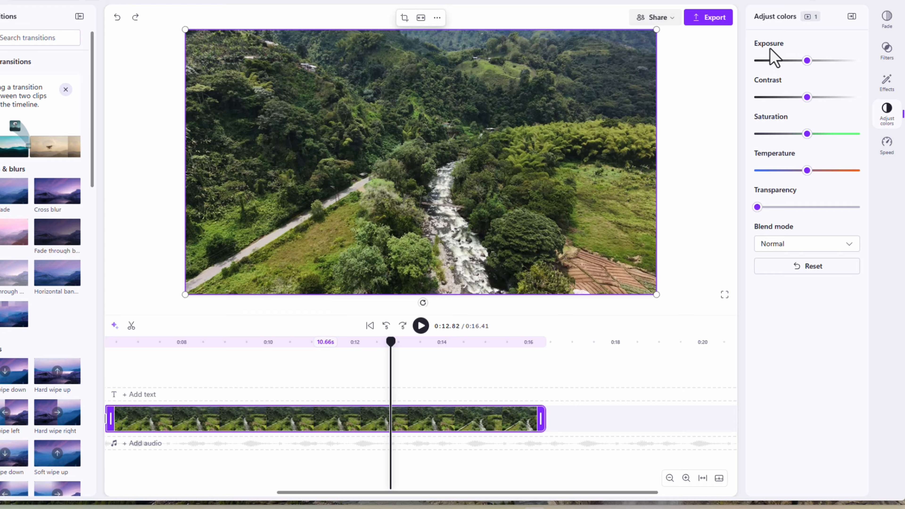
mouse_move(806, 70)
left_mouse_down()
mouse_move(833, 75)
mouse_move(811, 68)
left_mouse_up()
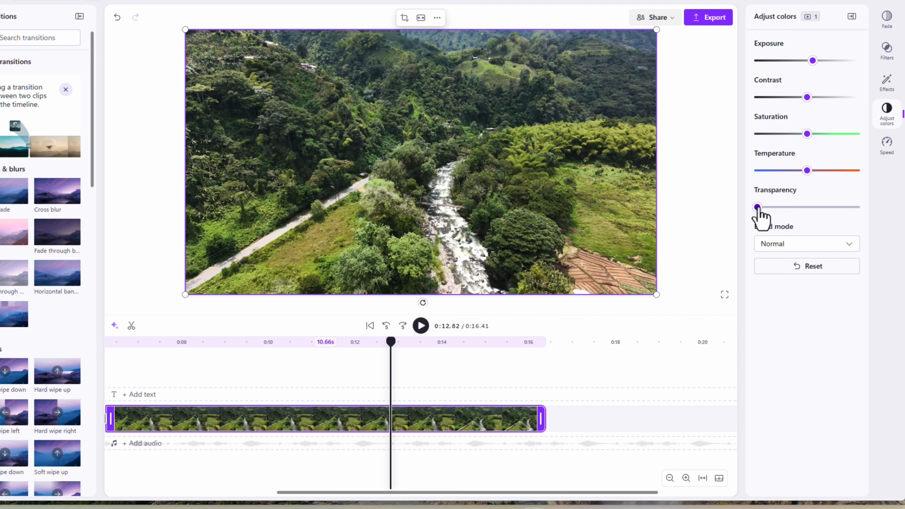
left_click_drag(758, 211, 800, 214)
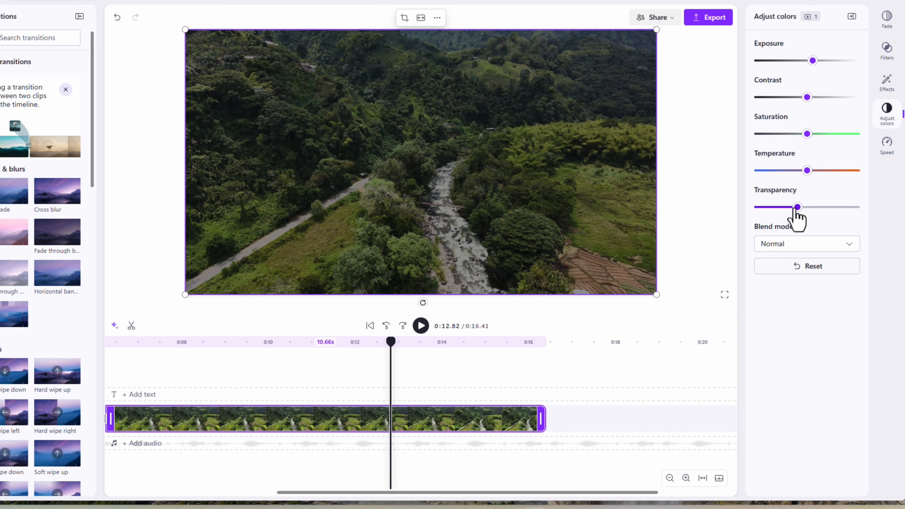
left_click_drag(797, 208, 783, 207)
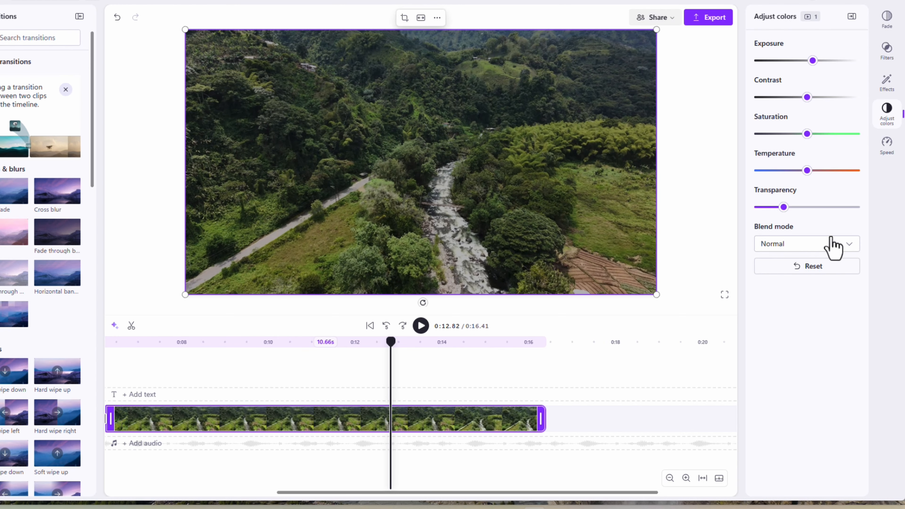
- Open the screen and camera recorder from the recording options and allow it to access the camera and microphone
left_click(887, 153)
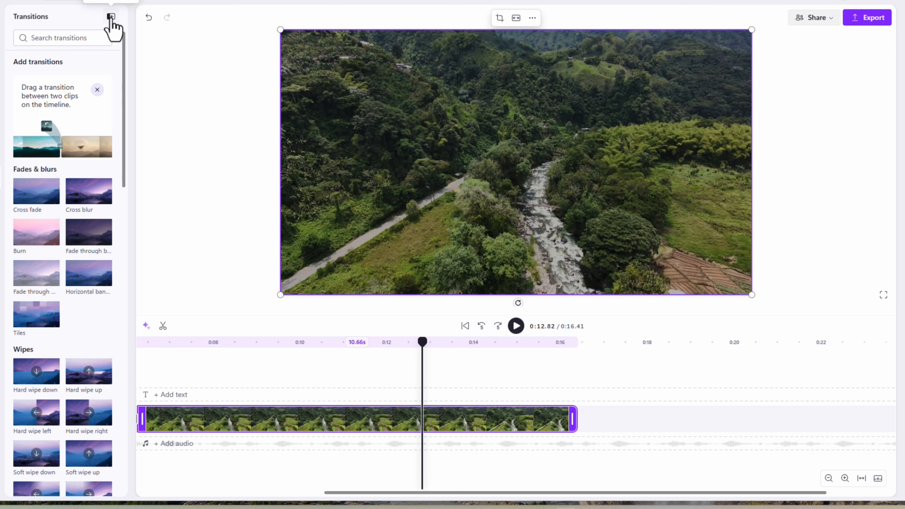
left_click(112, 26)
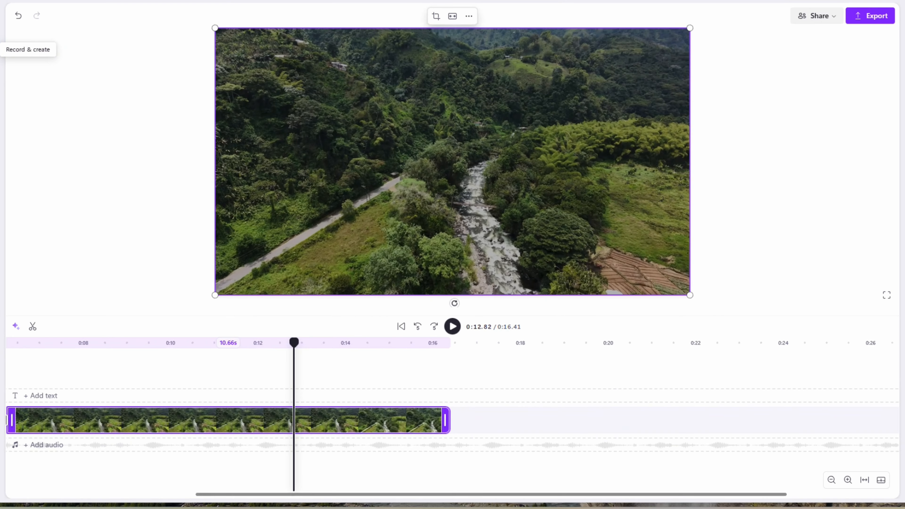
left_click(29, 57)
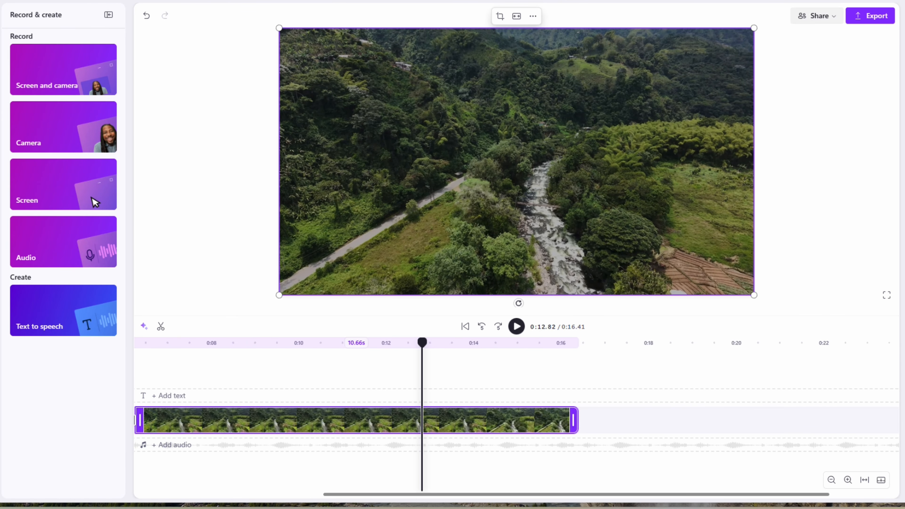
left_click(95, 202)
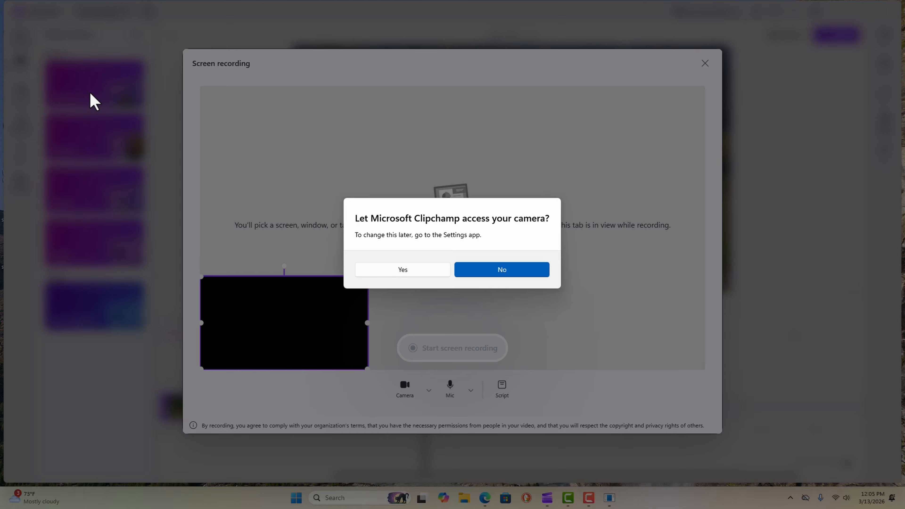
left_click(415, 269)
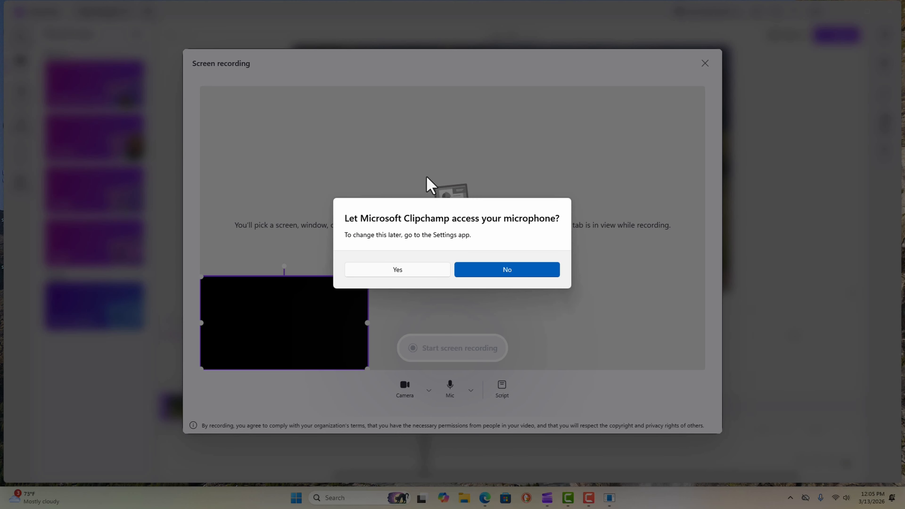
left_click(410, 275)
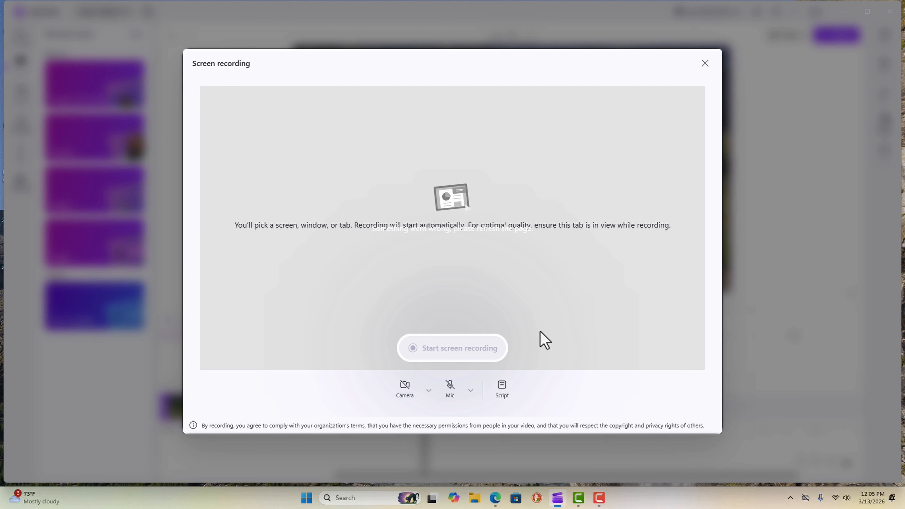
- Try the recorder's script with "I can give you a quick example here. This is how script works in Clipchamp.", play it, and close the recorder
left_click(429, 391)
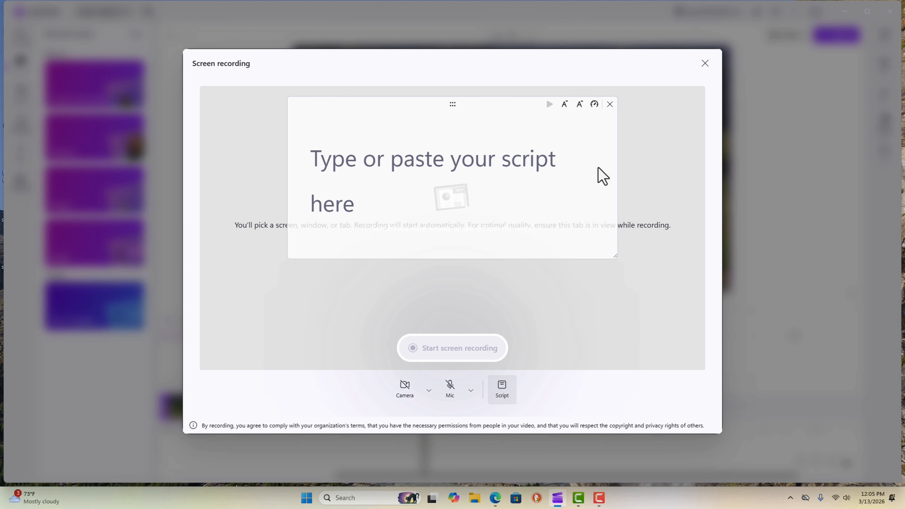
left_click(419, 137)
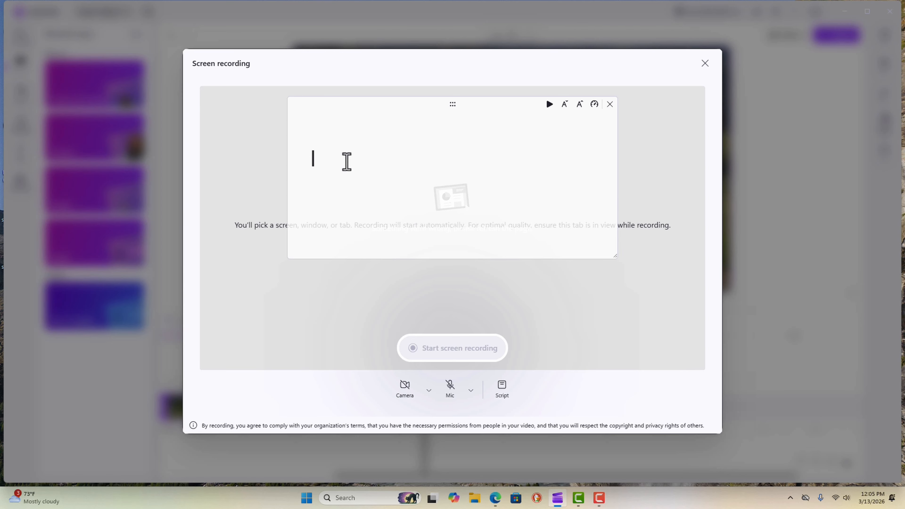
type("I can give you a quick example here. This is how script works in Clipchamp.")
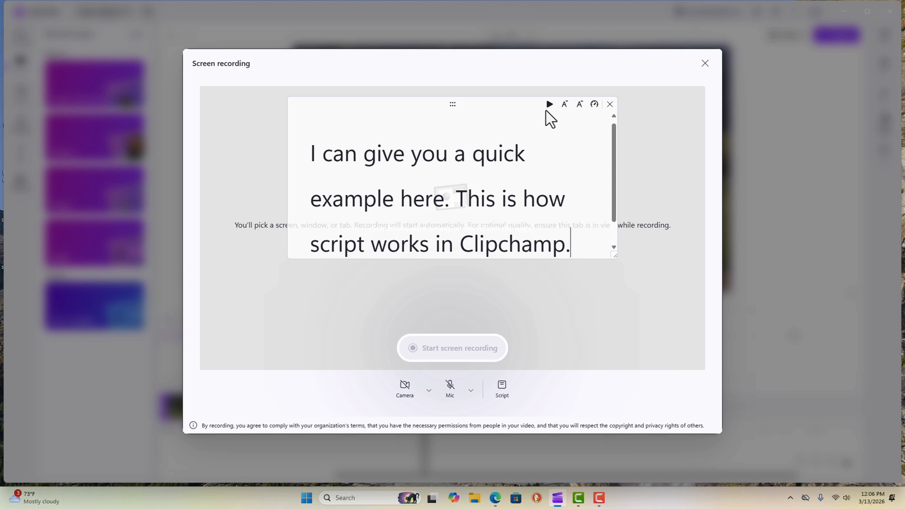
left_click(549, 104)
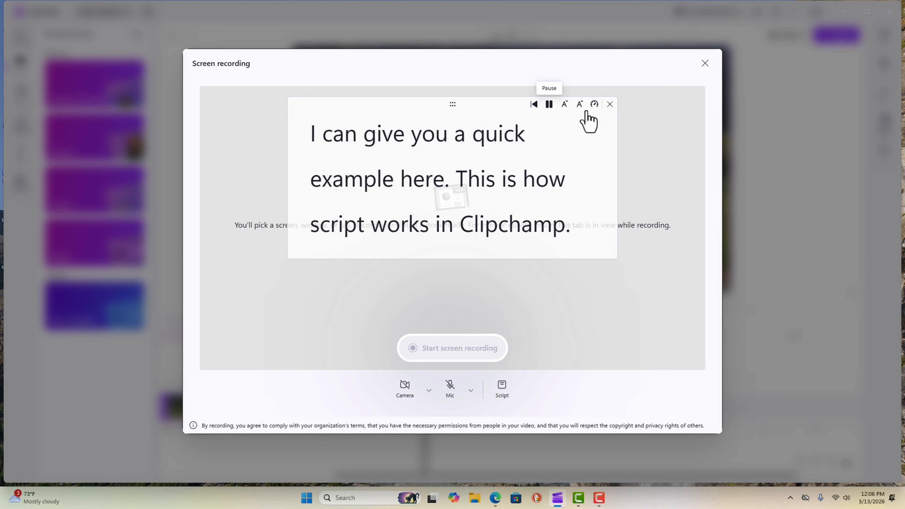
left_click(610, 104)
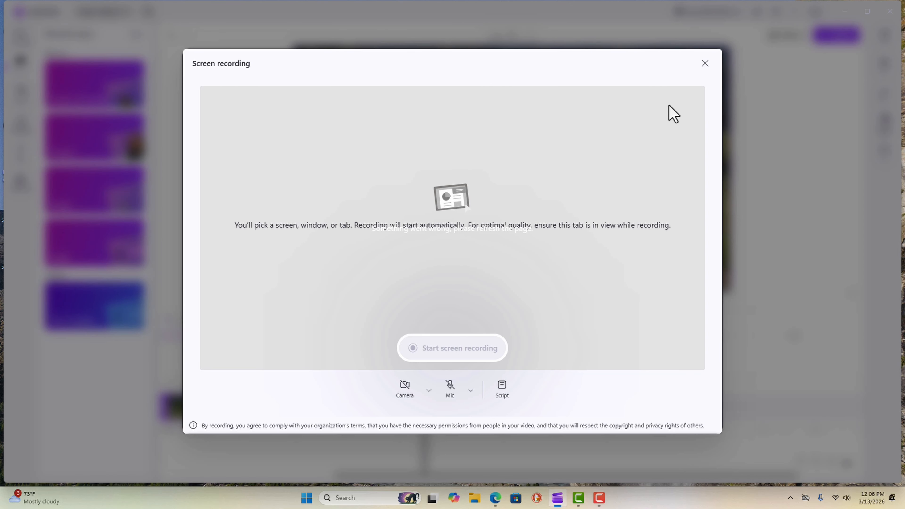
left_click(706, 68)
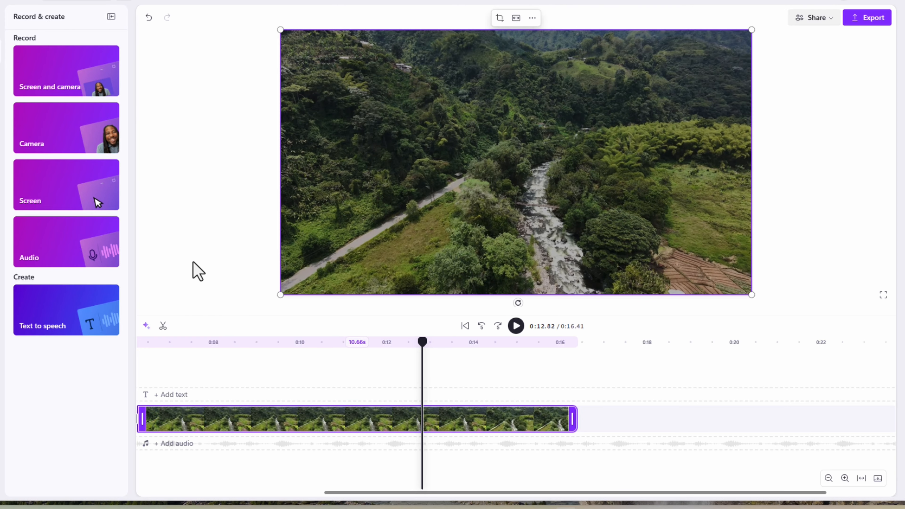
- Add a text-to-speech clip at the playhead and choose English (United States) as its language
left_click(60, 323)
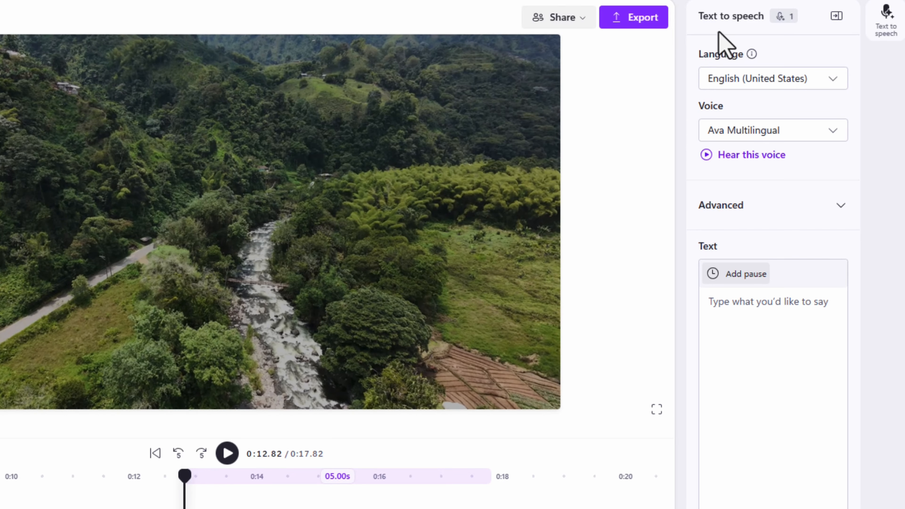
left_click(834, 80)
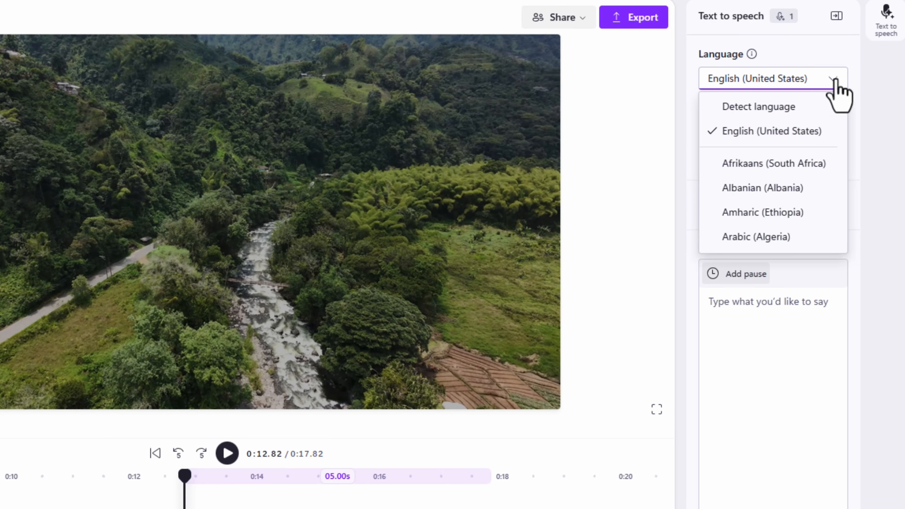
left_click(806, 135)
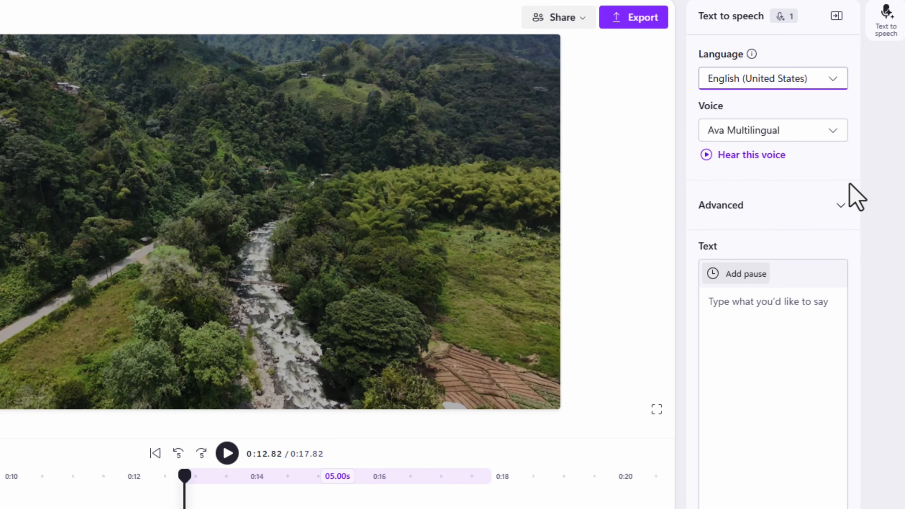
- Look through the available text-to-speech voices and choose Alessio Multilingual
left_click(837, 136)
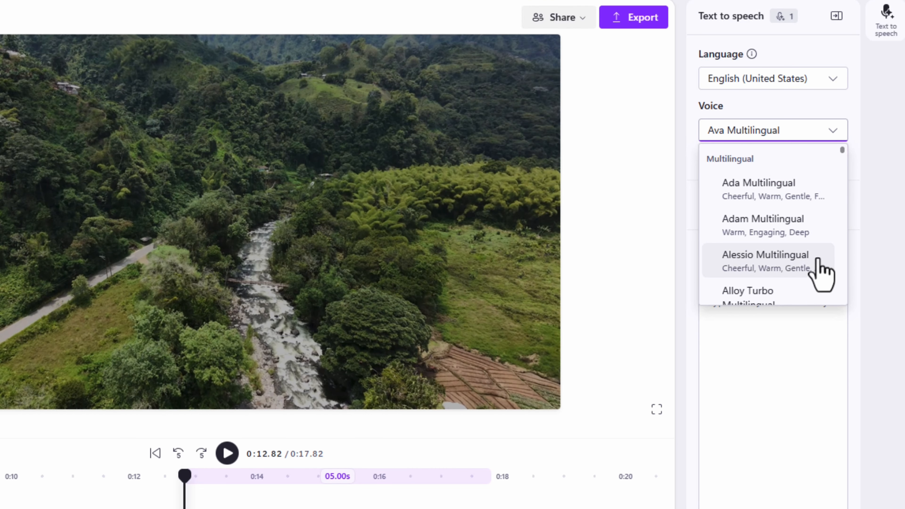
scroll(819, 262, "down", 2)
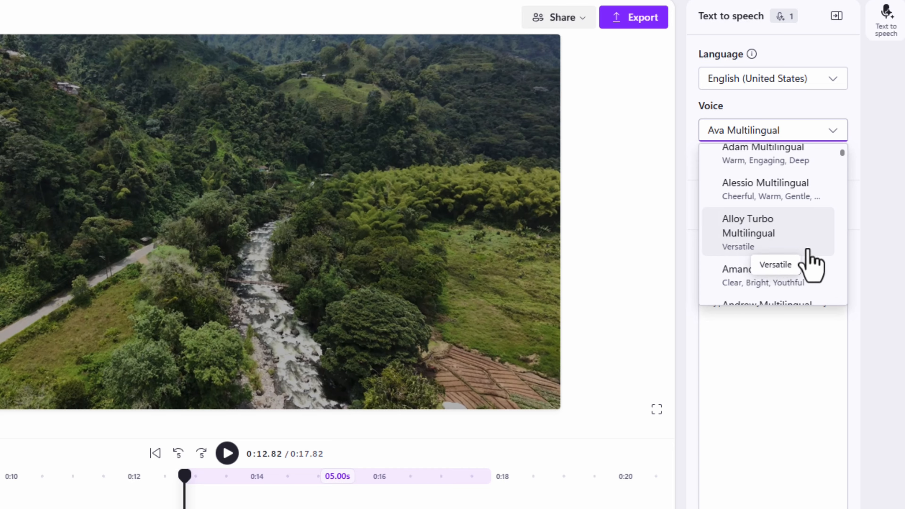
scroll(811, 266, "down", 4)
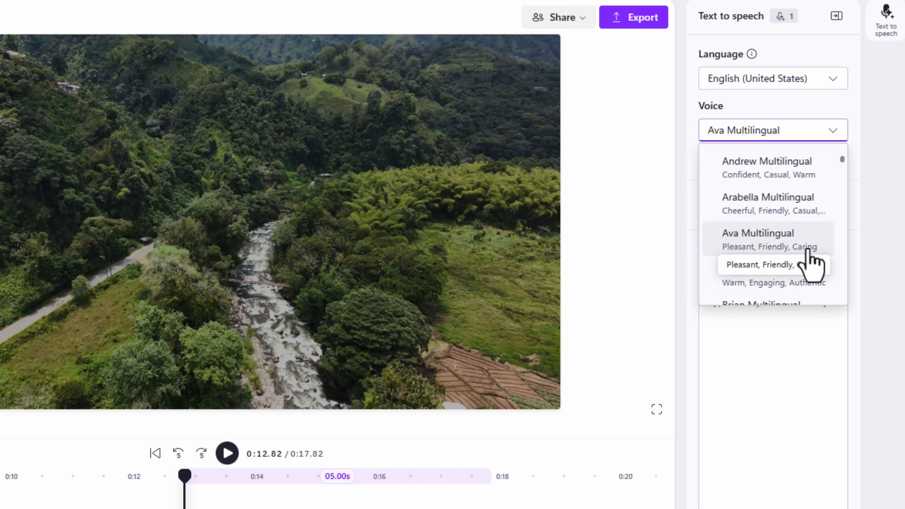
scroll(812, 265, "down", 7)
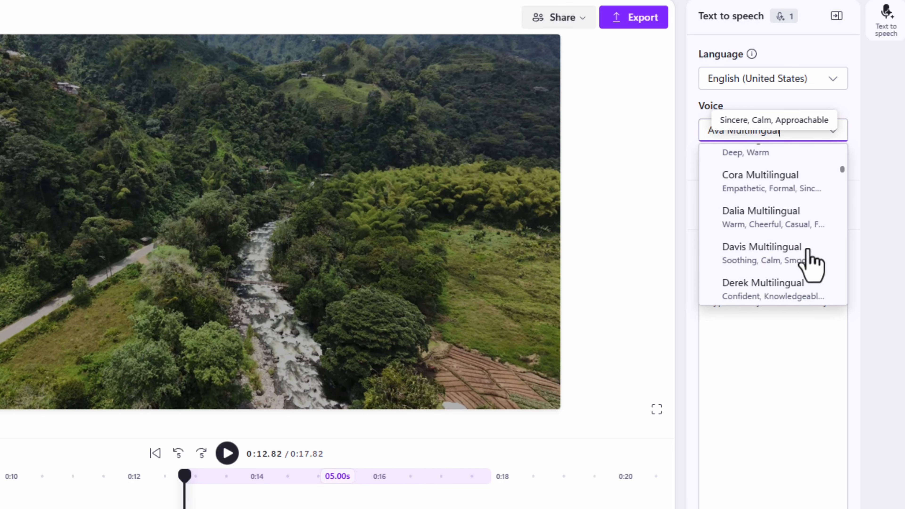
scroll(808, 249, "down", 4)
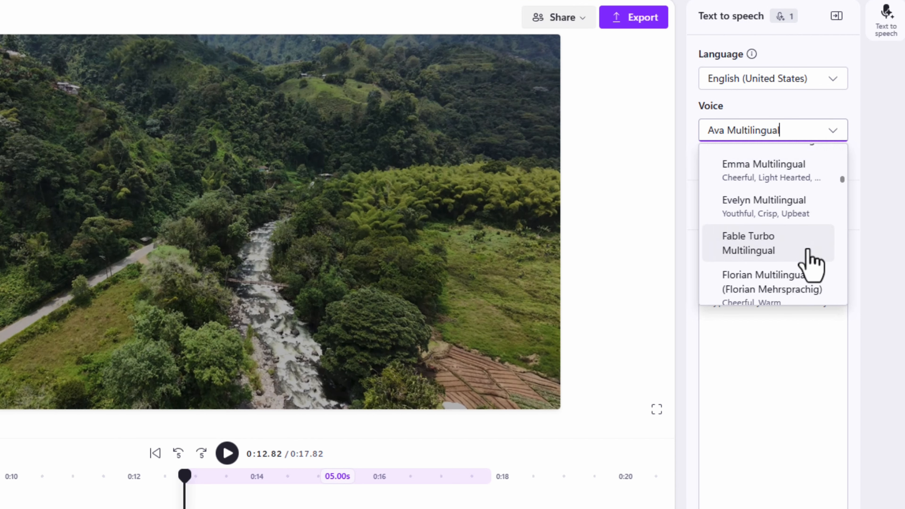
scroll(808, 249, "down", 2)
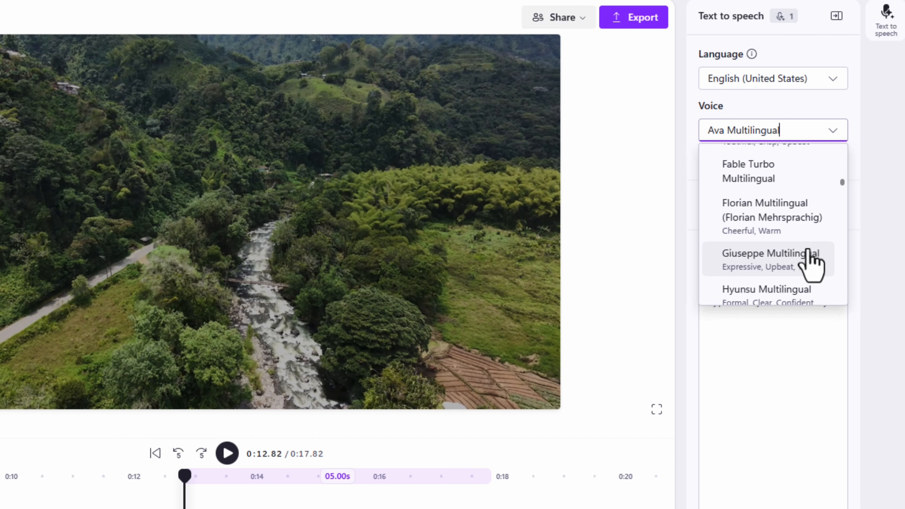
scroll(811, 266, "up", 12)
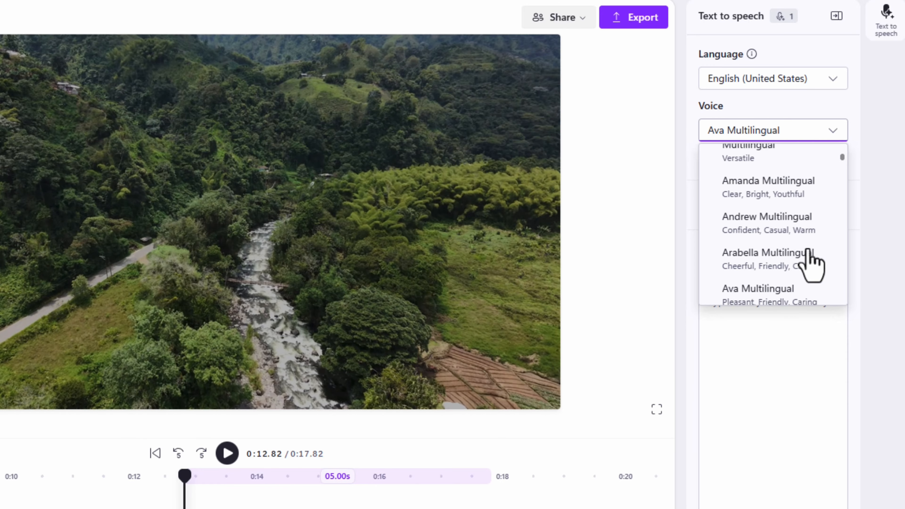
scroll(811, 266, "up", 4)
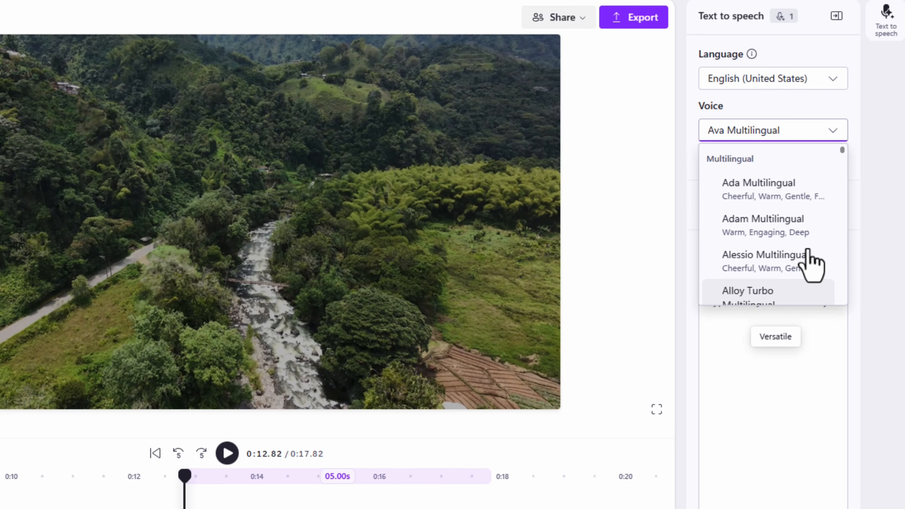
left_click(752, 259)
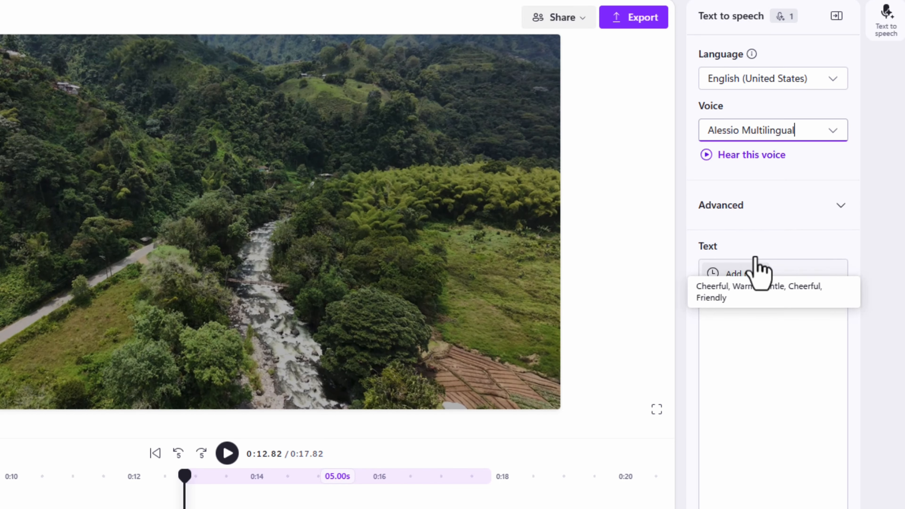
- Enter "Thank you for watching!" as the text to speak and save the voiceover clip
left_click(748, 310)
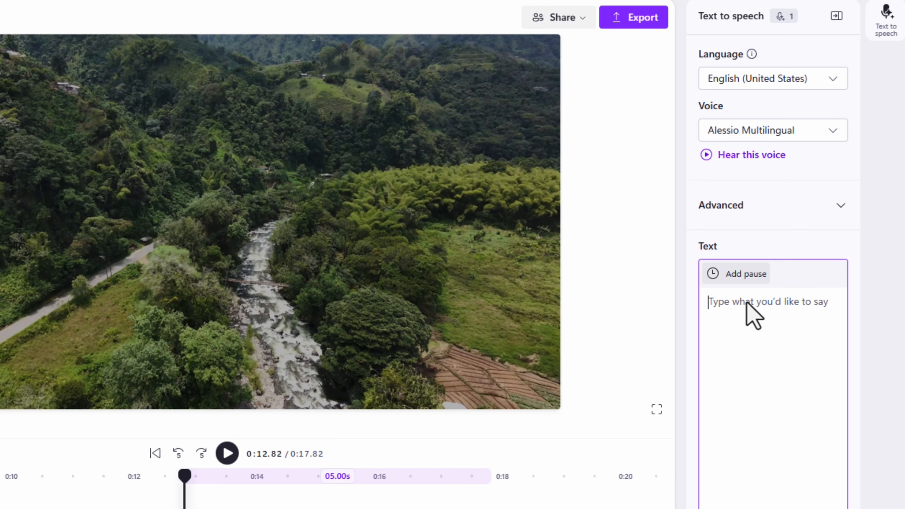
type("Thank")
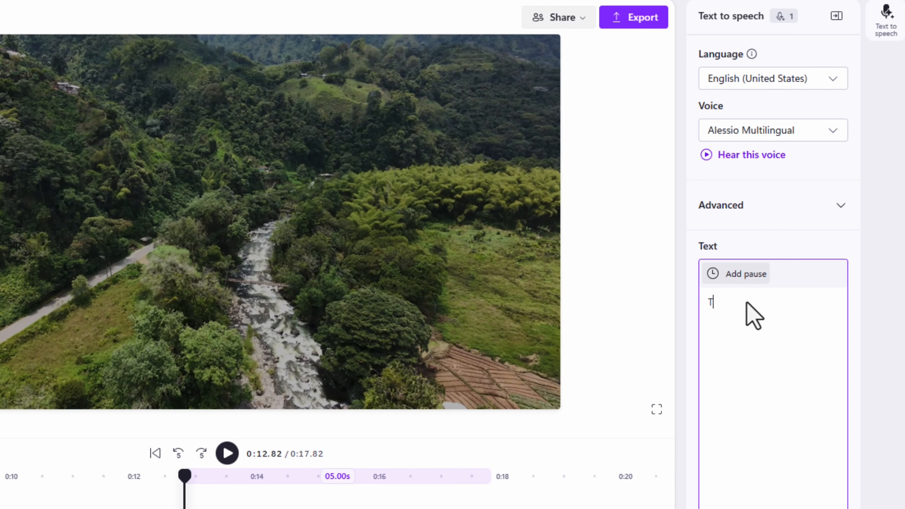
type(" you for wo")
type("tching!")
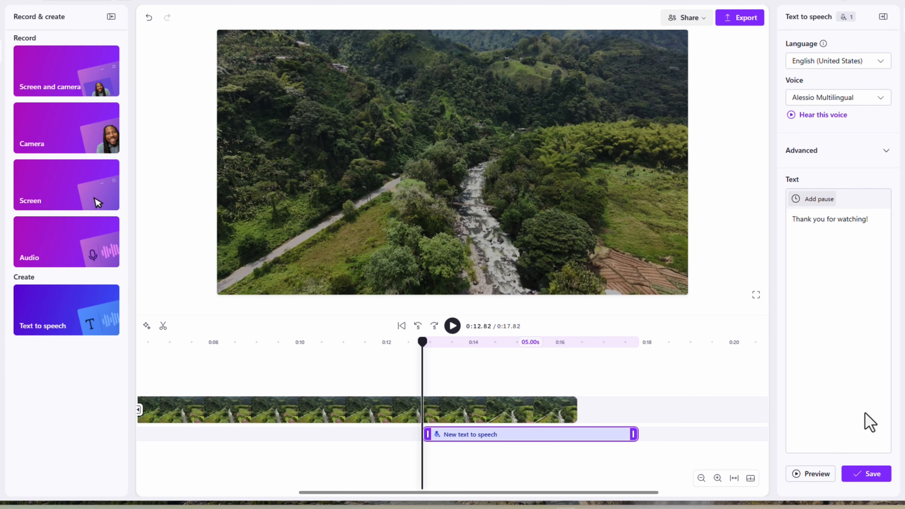
left_click(868, 480)
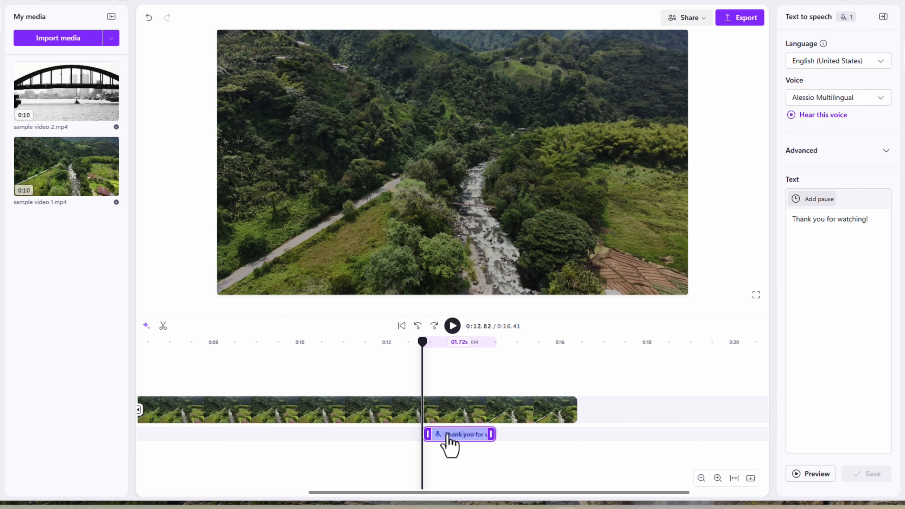
- Move the voiceover clip so that it ends together with the river clip, and play the video to preview it
left_click_drag(460, 445, 531, 446)
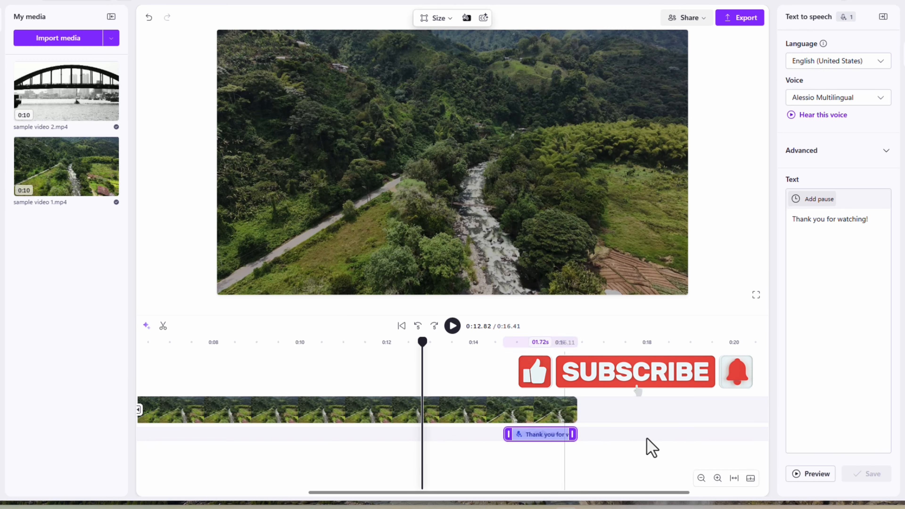
key("space")
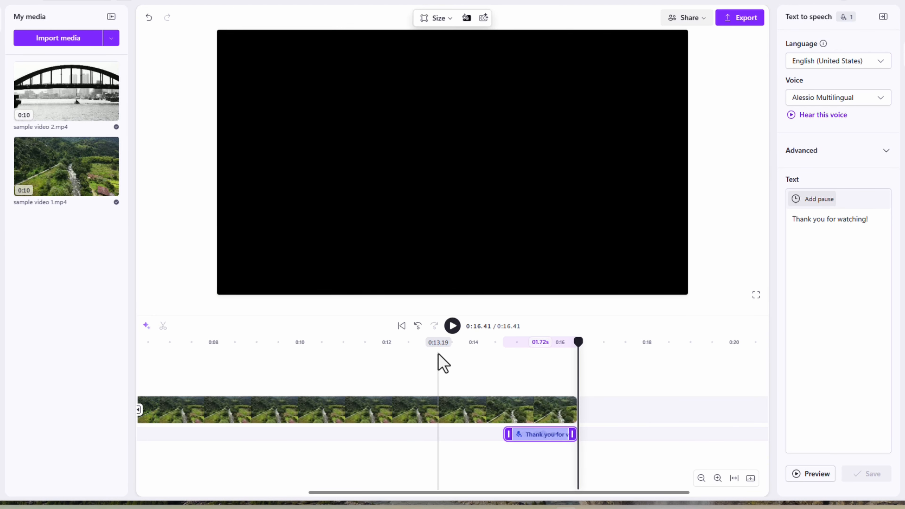
key("space")
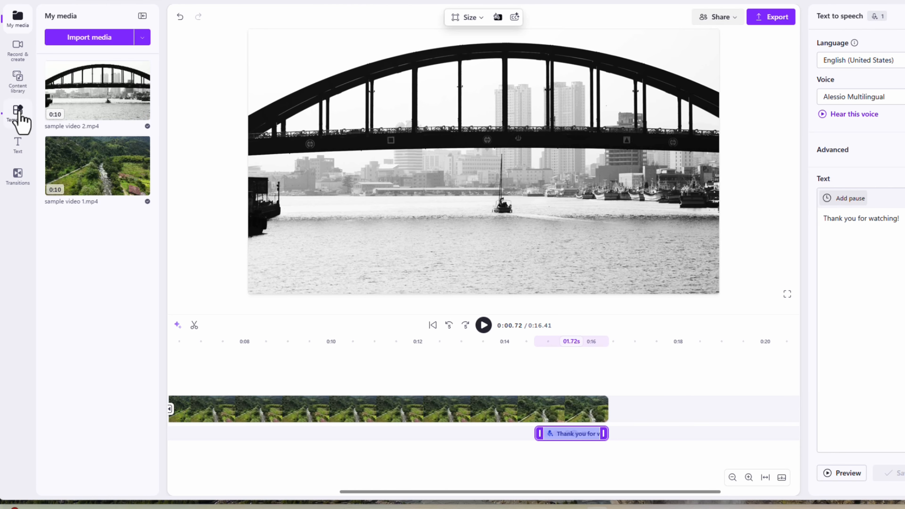
- Browse the music collections in the content library and open the Instrumental collection
left_click(18, 84)
left_click(138, 238)
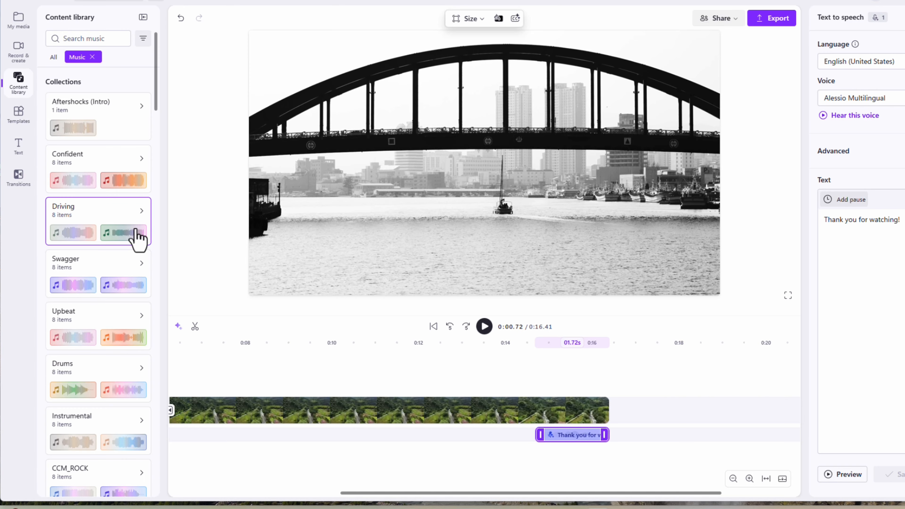
scroll(162, 127, "down", 1)
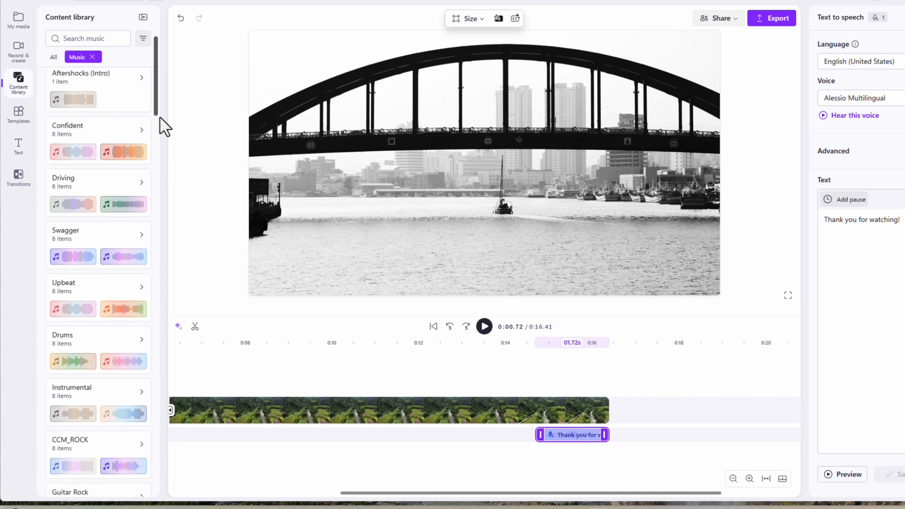
scroll(160, 118, "down", 5)
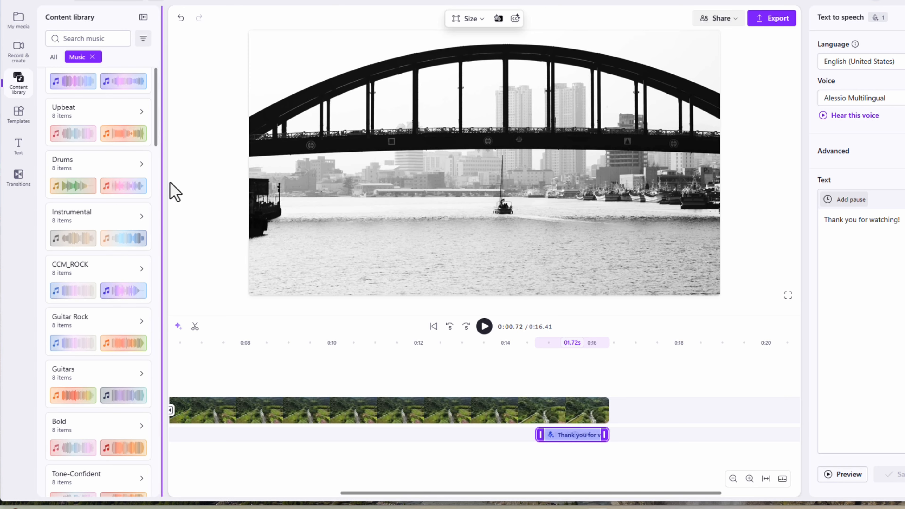
left_click(146, 228)
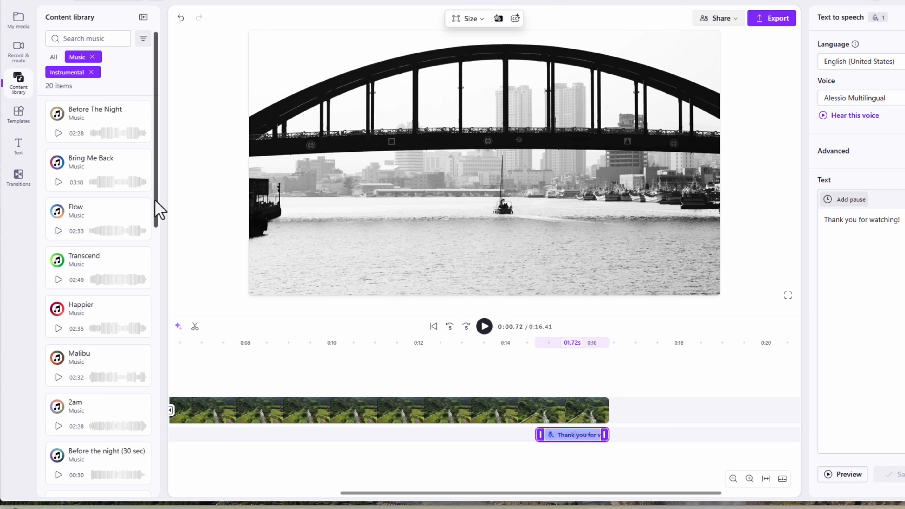
- Add the Flow music track to the timeline and move it to start at the beginning of the video
mouse_move(91, 235)
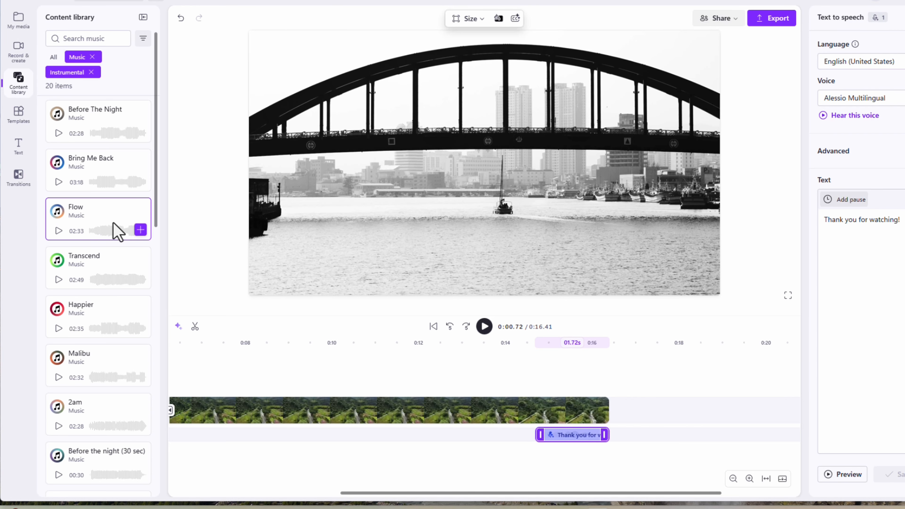
left_click_drag(94, 224, 210, 443)
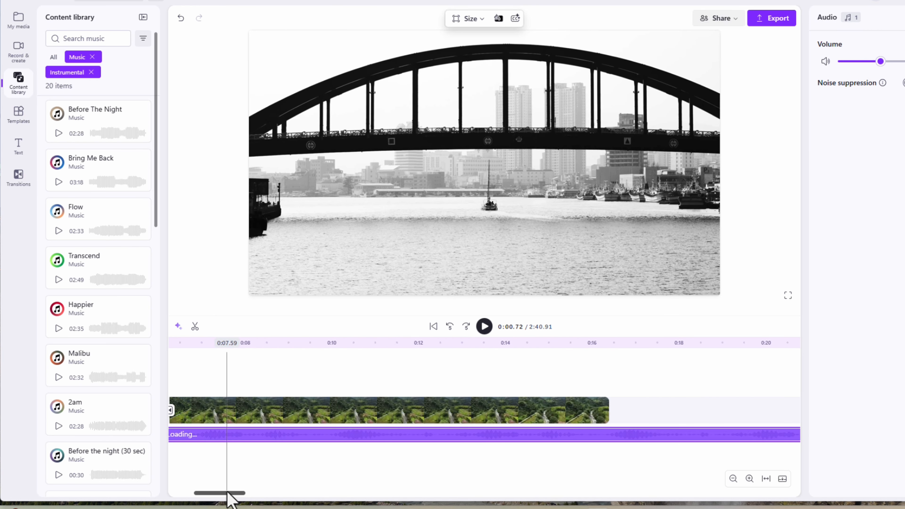
left_click_drag(230, 496, 184, 496)
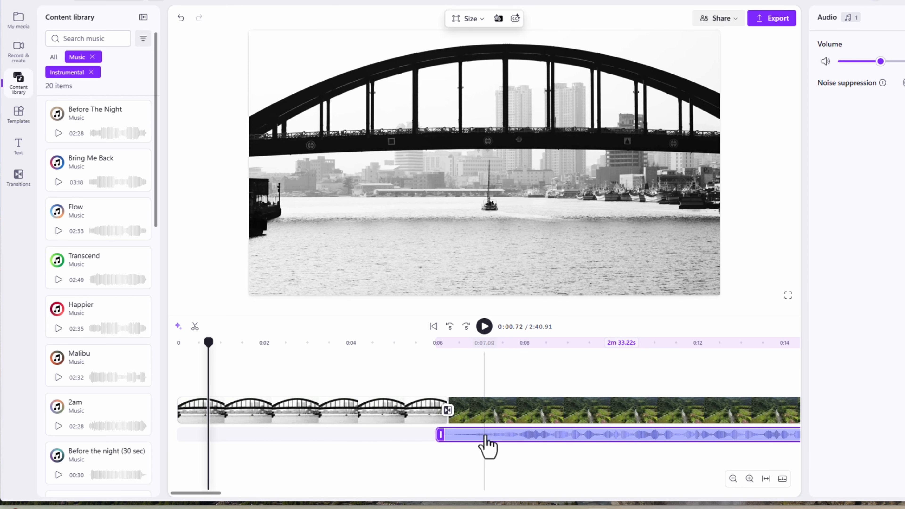
left_click_drag(454, 448, 212, 440)
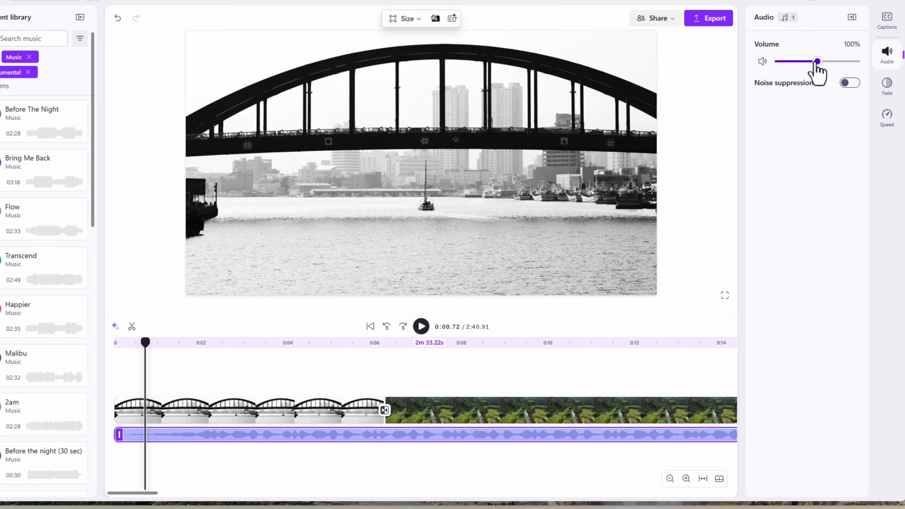
- Set the Flow music clip's volume to 11% and its fade-in to 0.2 s
left_click_drag(817, 62, 781, 62)
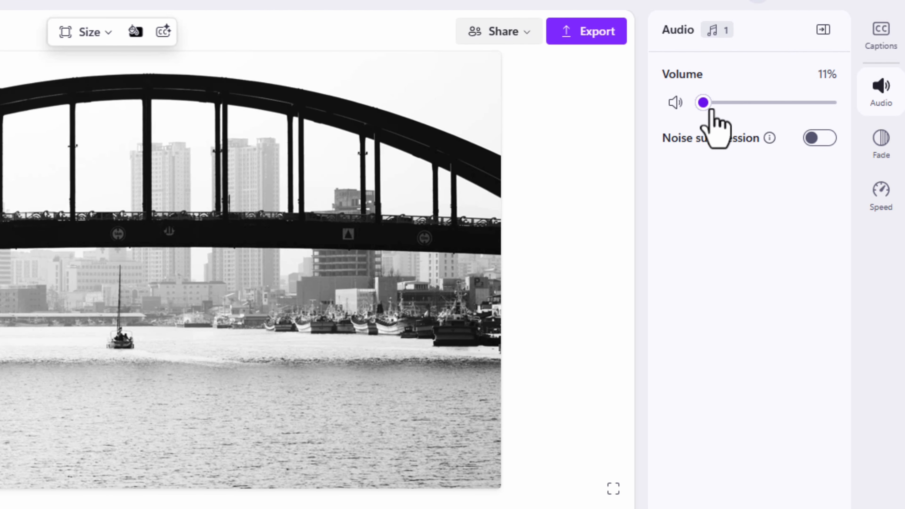
left_click(879, 147)
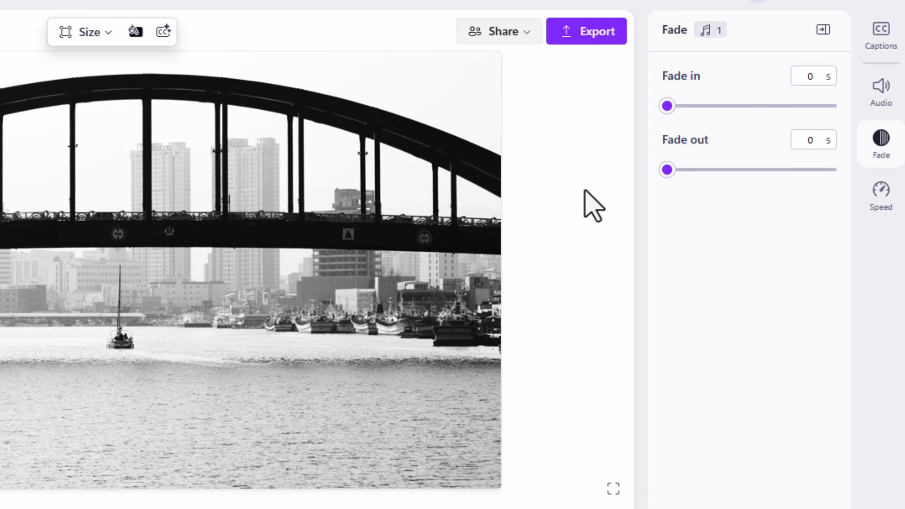
left_click_drag(667, 105, 679, 106)
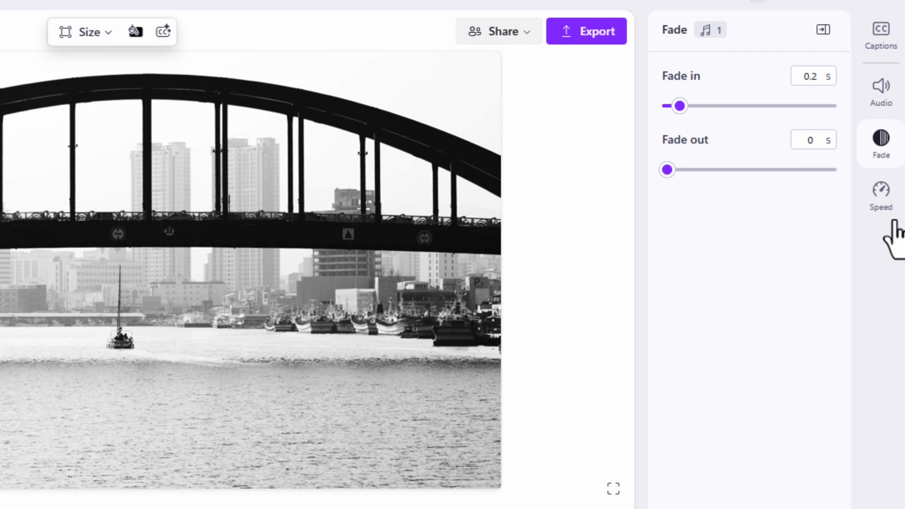
- Set the Flow music clip's speed to 3.75 and open its captions options
left_click(879, 213)
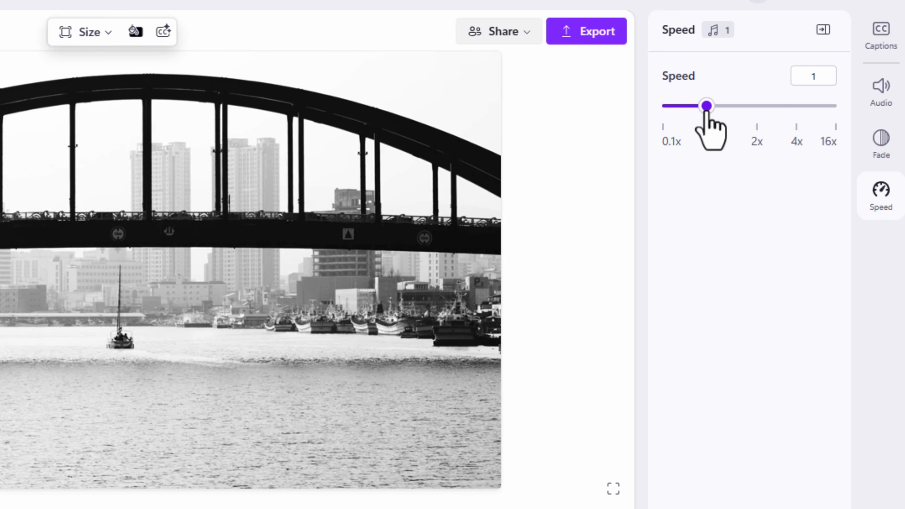
left_click_drag(707, 105, 791, 107)
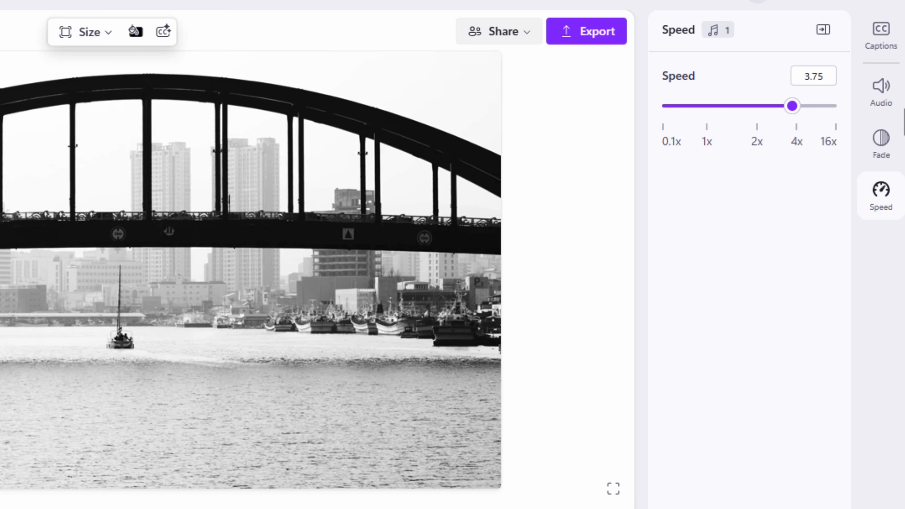
left_click(883, 57)
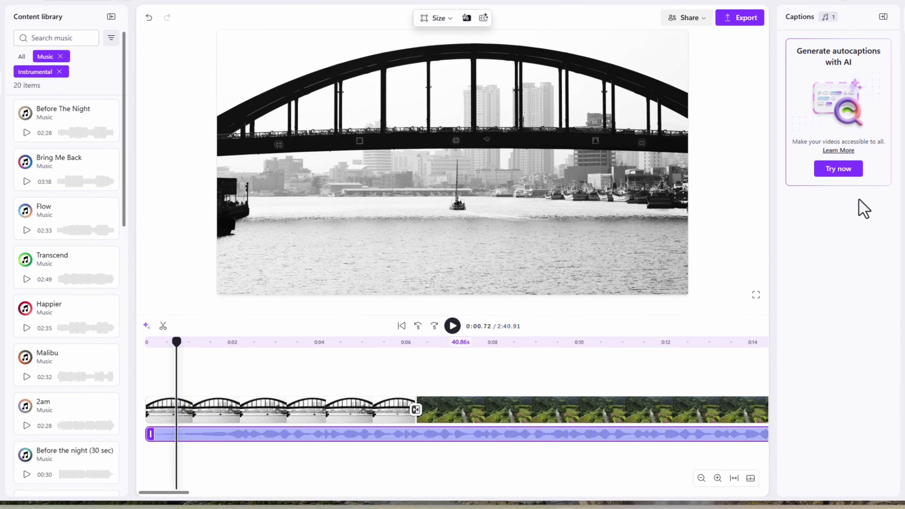
- Look through the content library's categories and the available video templates
left_click(874, 18)
left_click(32, 18)
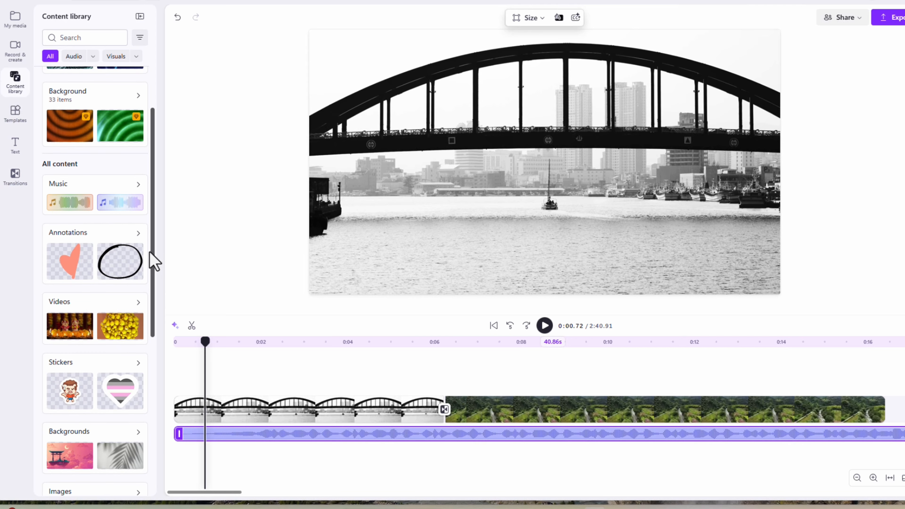
scroll(150, 252, "down", 1)
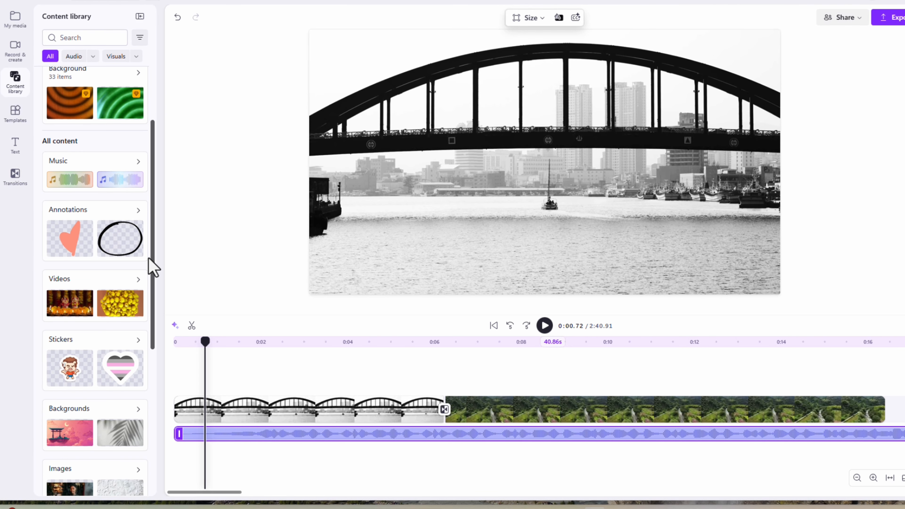
left_click_drag(149, 259, 192, 166)
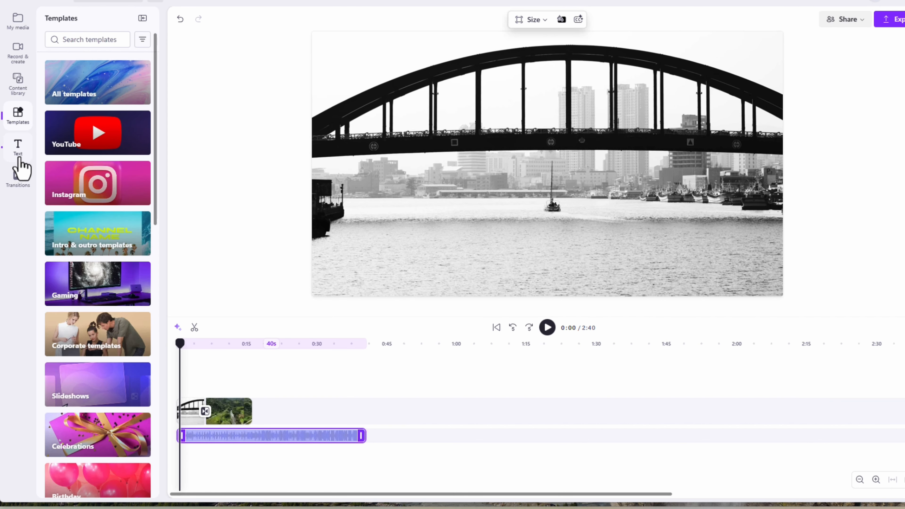
- Browse the text titles and add the two-line Mirror title above the start of the river clip
left_click(15, 154)
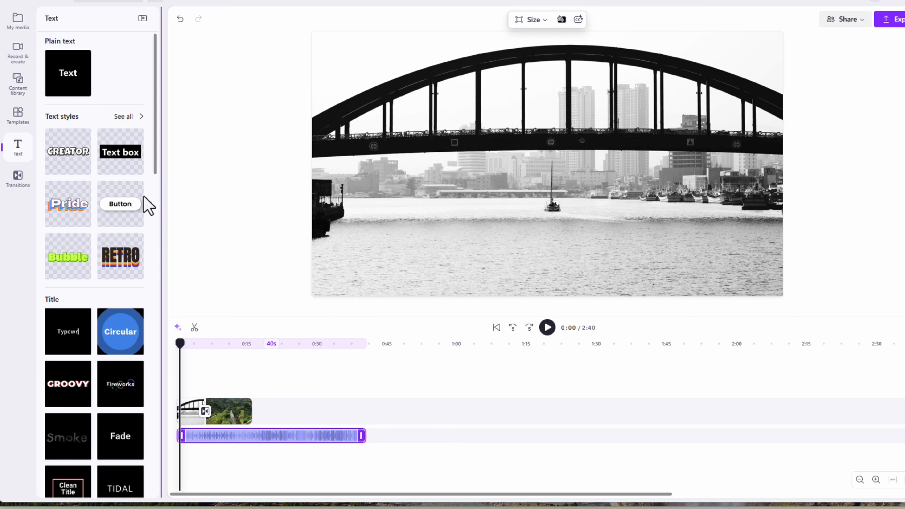
left_click_drag(157, 172, 167, 247)
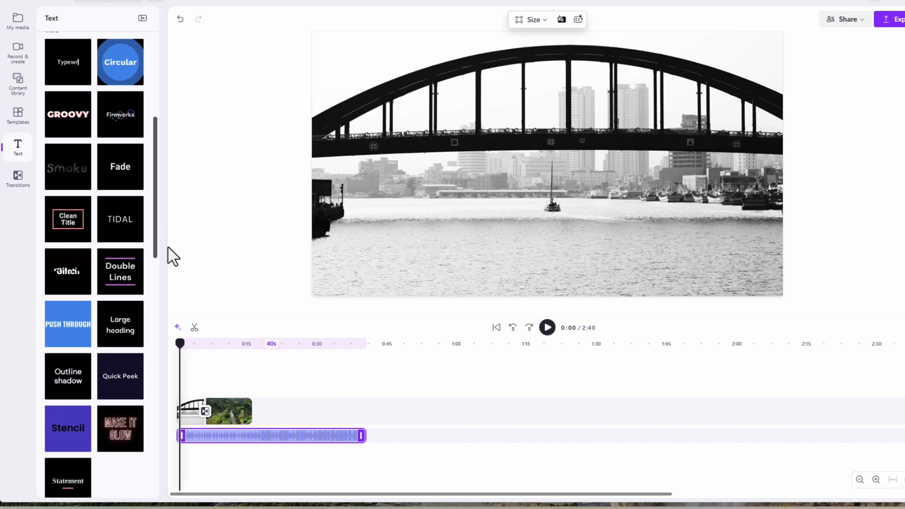
left_click_drag(168, 247, 173, 283)
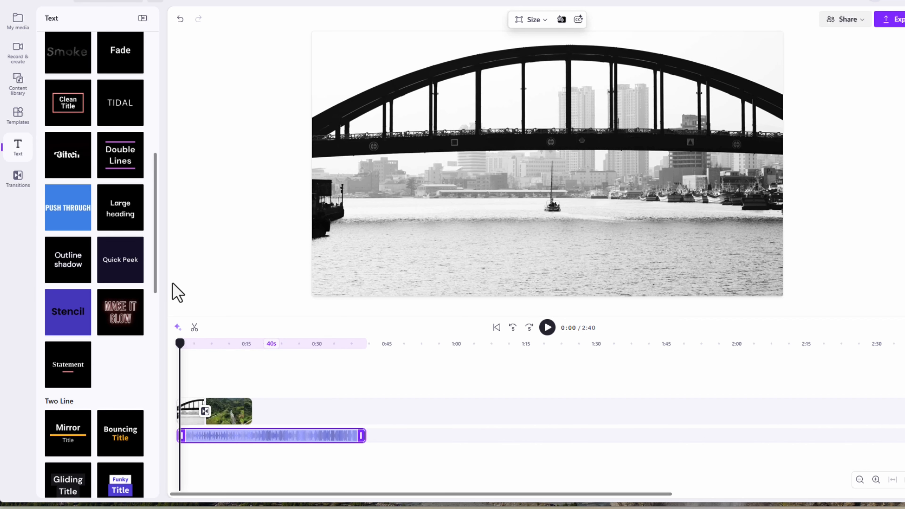
mouse_move(74, 449)
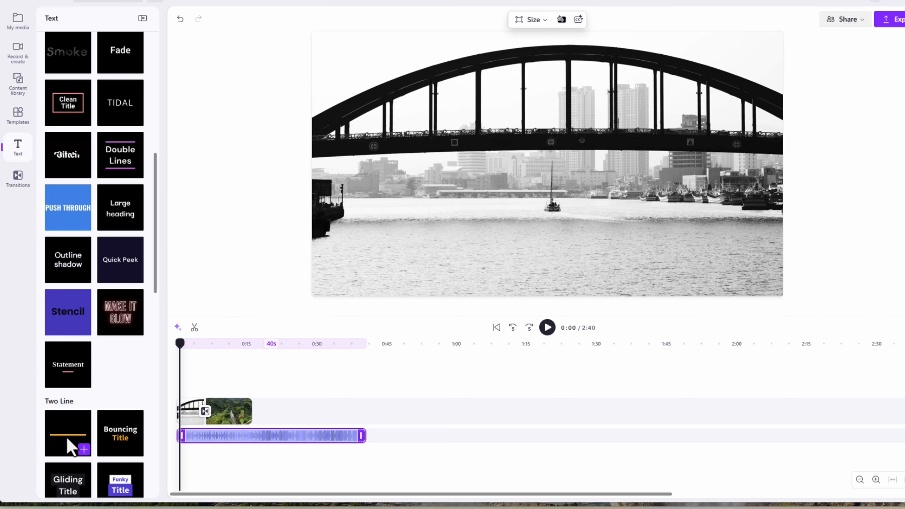
left_click_drag(135, 404, 225, 384)
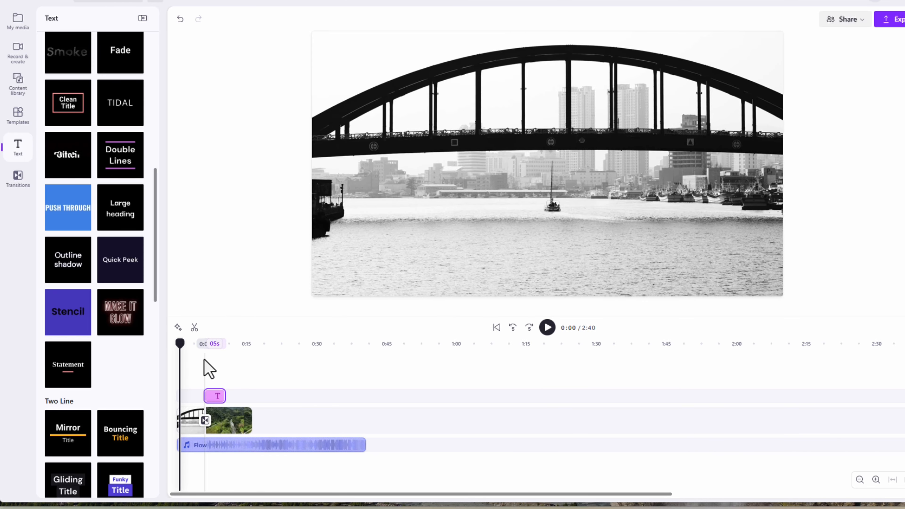
- Play the video from 0:03 to preview the Mirror title over the river clip
left_click(211, 345)
left_click(194, 345)
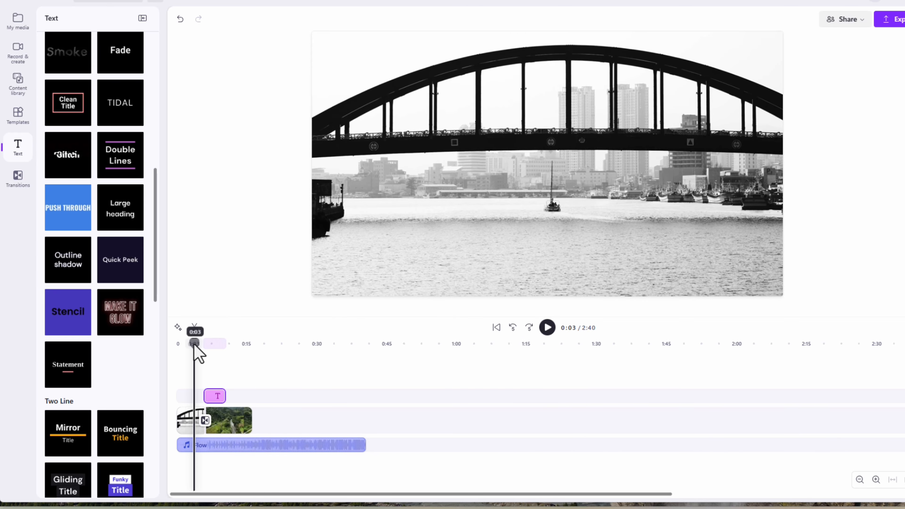
key("space")
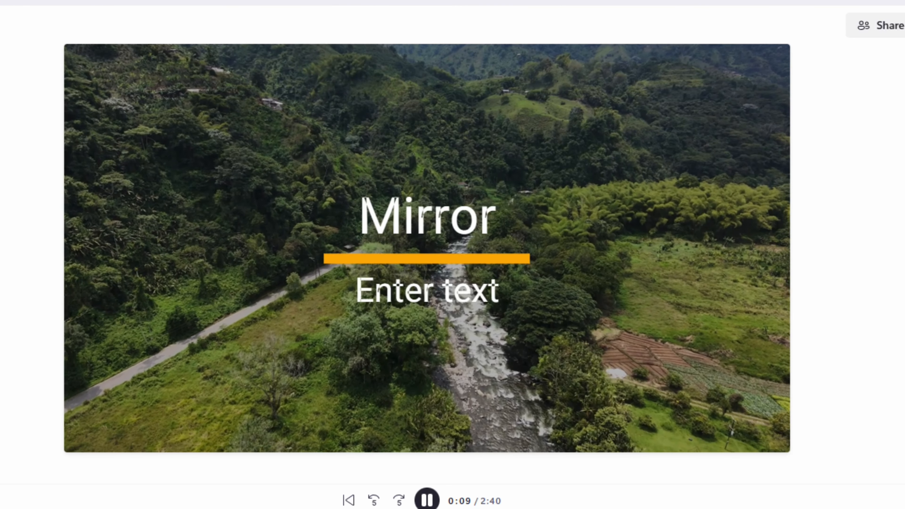
key("space")
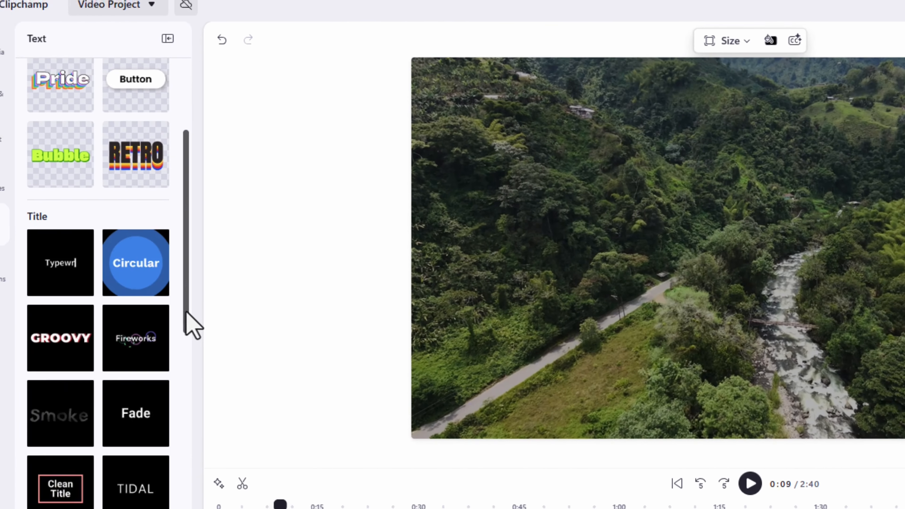
- Add a plain text clip over the river clip at 0:09 and replace its placeholder with "Hello!"
left_click_drag(186, 312, 196, 207)
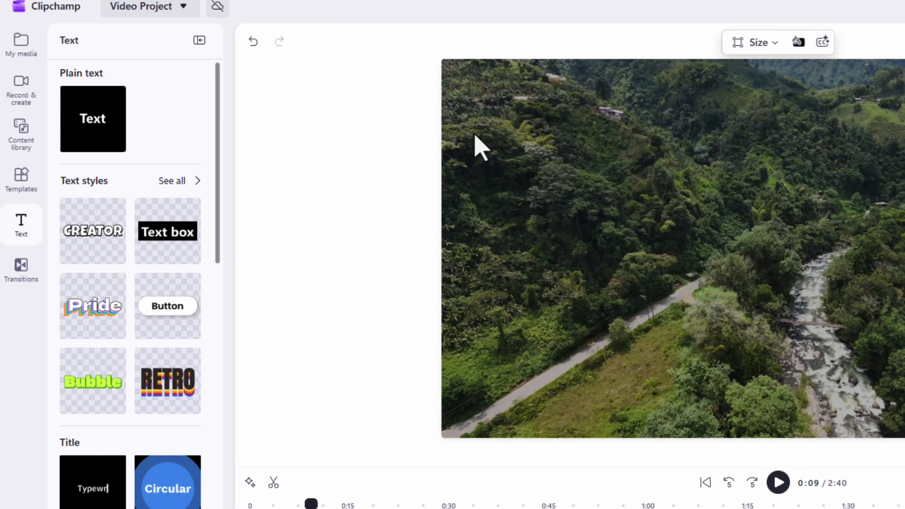
mouse_move(113, 124)
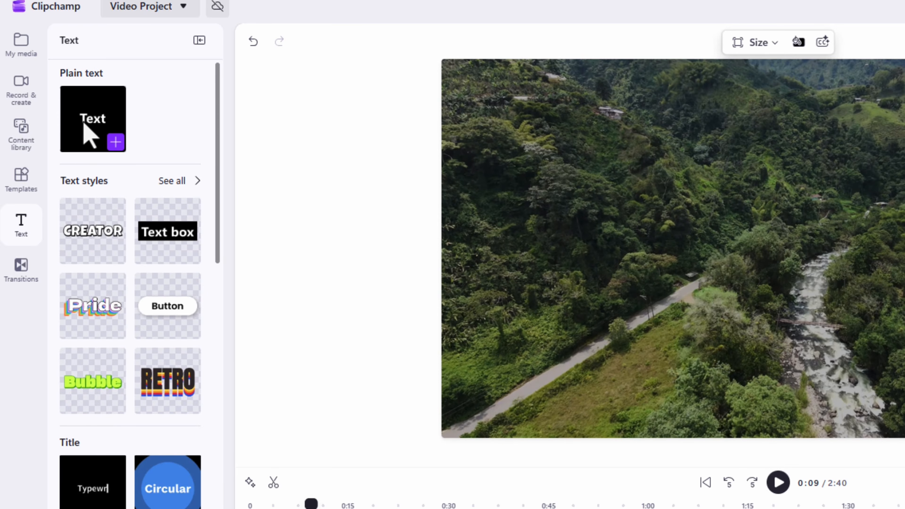
left_click(116, 143)
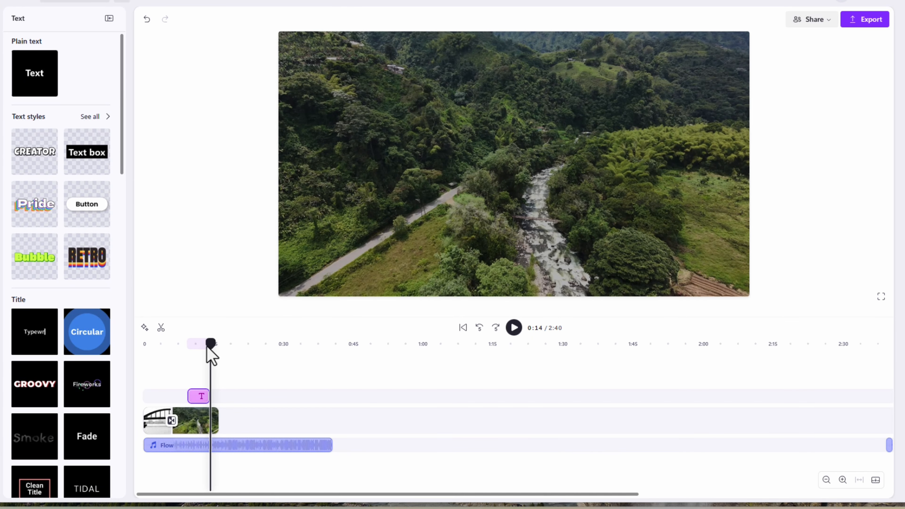
left_click_drag(207, 350, 195, 352)
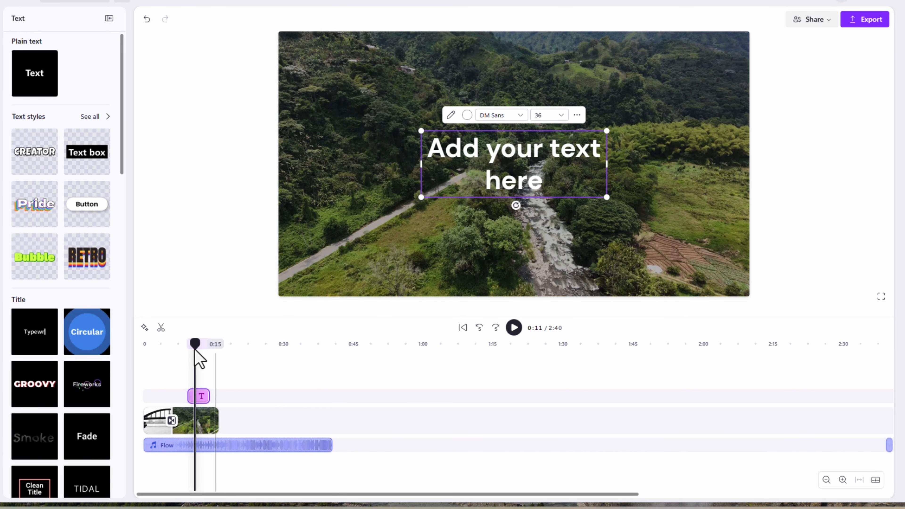
double_click(496, 155)
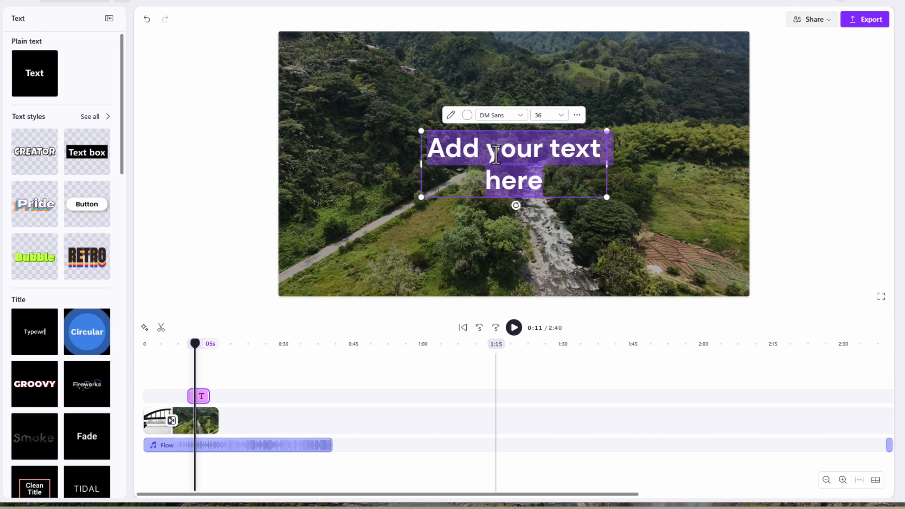
type("Hello")
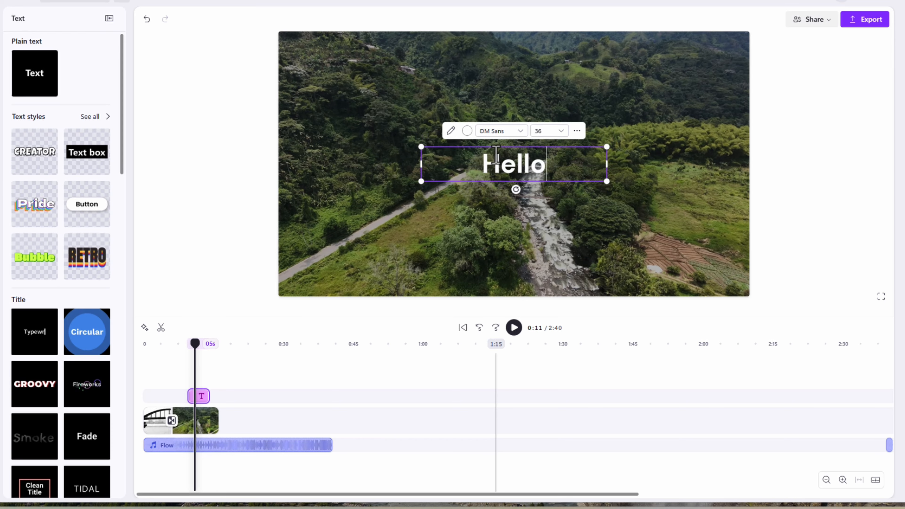
type("!")
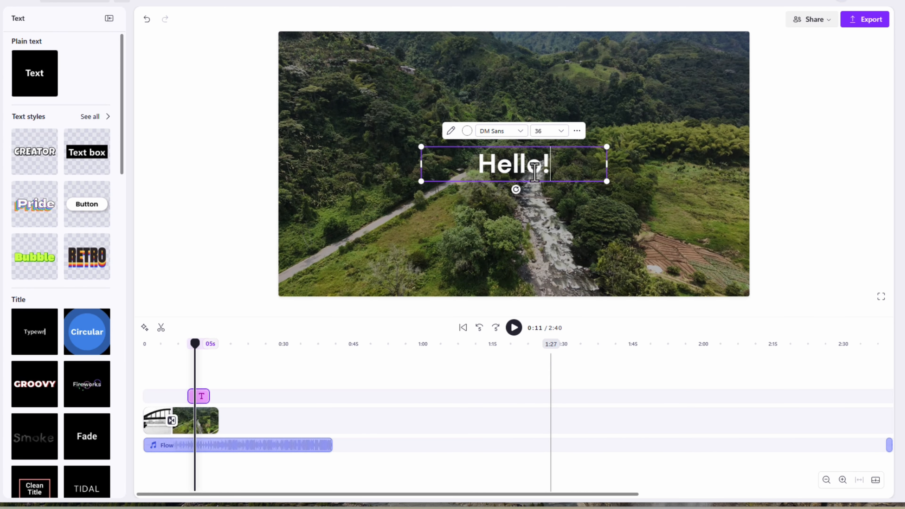
- Set the "Hello!" text to the Schoolbell font at size 88
left_click_drag(549, 172, 479, 169)
left_click(521, 132)
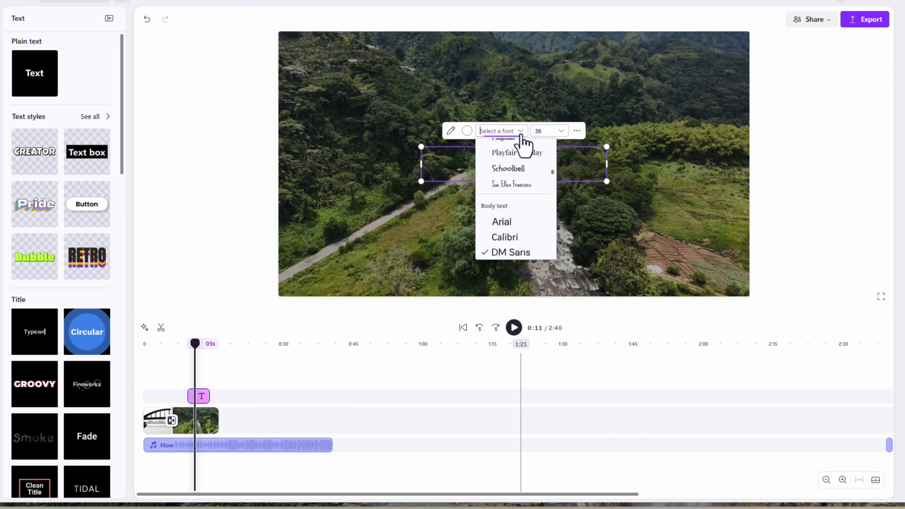
left_click(520, 174)
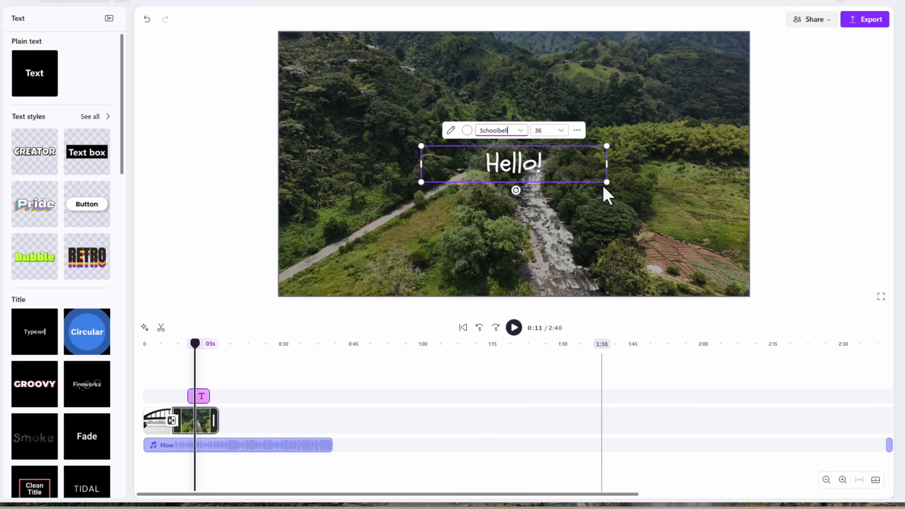
left_click(562, 131)
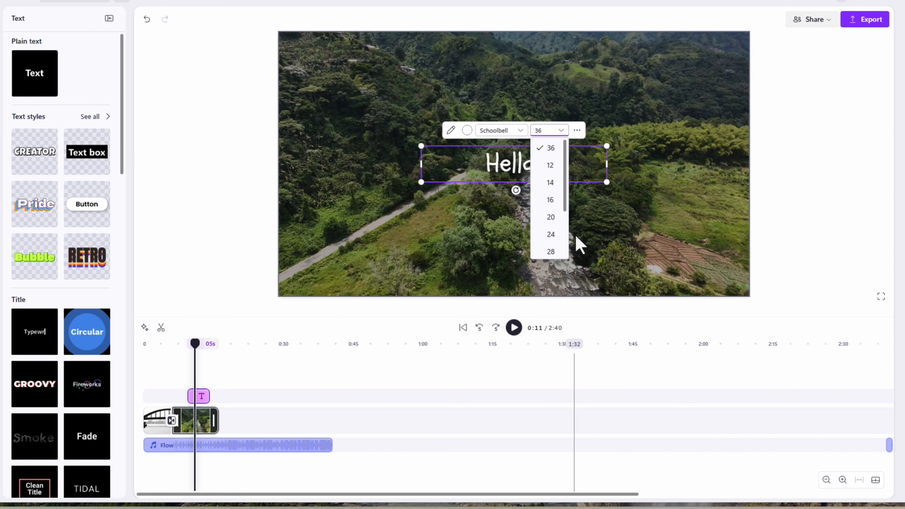
left_click_drag(564, 217, 567, 260)
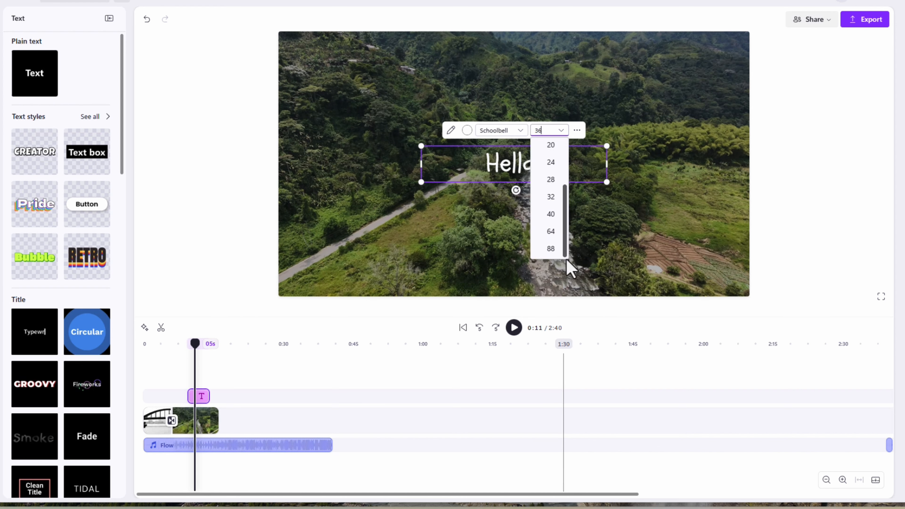
left_click(550, 251)
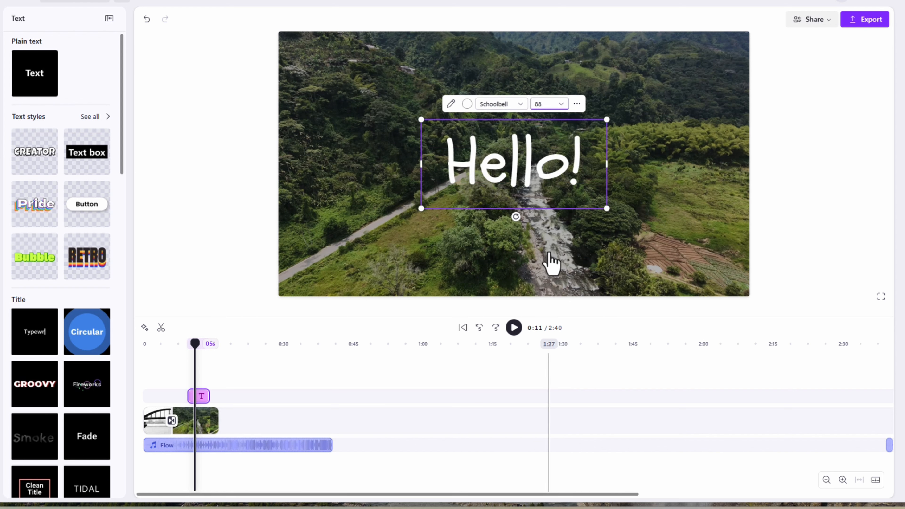
- Try a few colours on the "Hello!" text and set it to orange #F76000
left_click(451, 104)
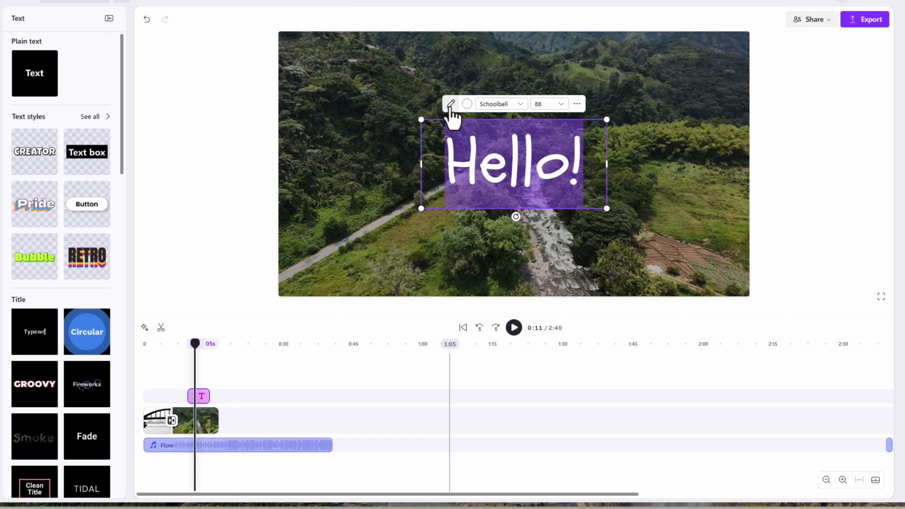
left_click(463, 105)
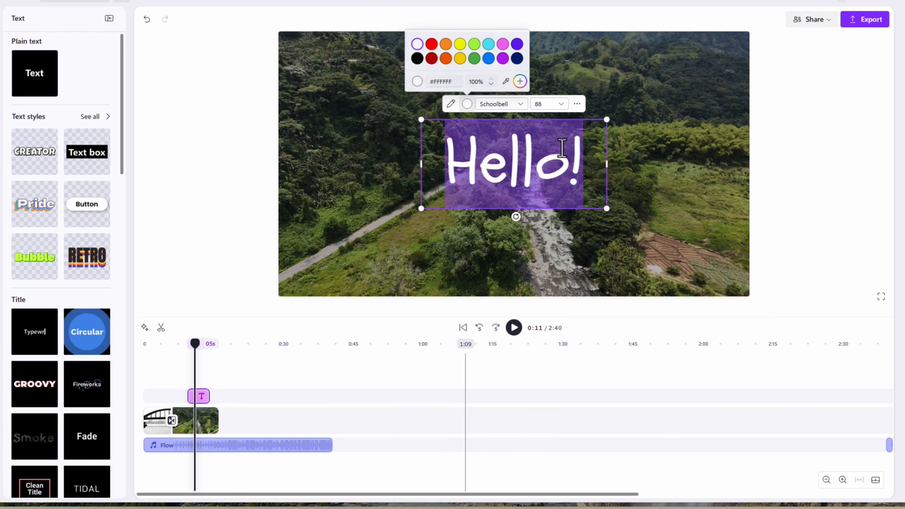
left_click(517, 58)
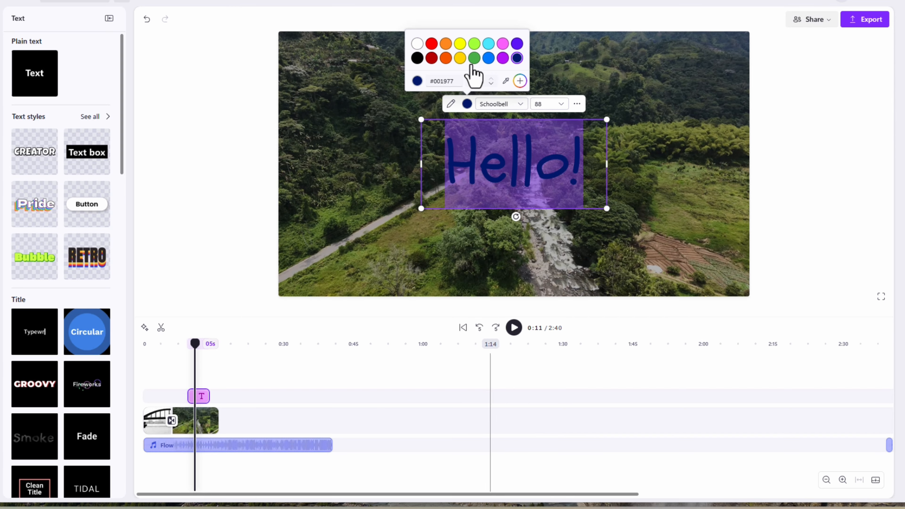
left_click(460, 58)
left_click(446, 58)
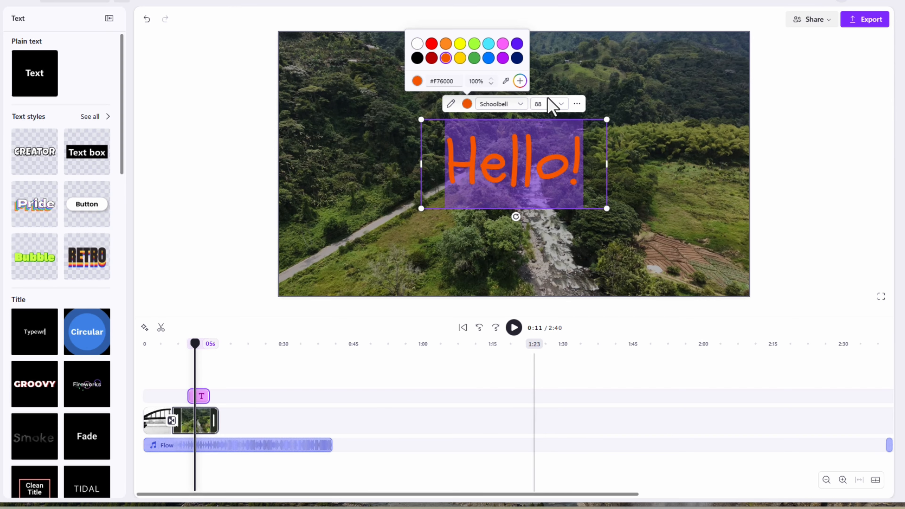
- Align the "Hello!" text to the left within its text box
left_click(578, 107)
left_click(578, 107)
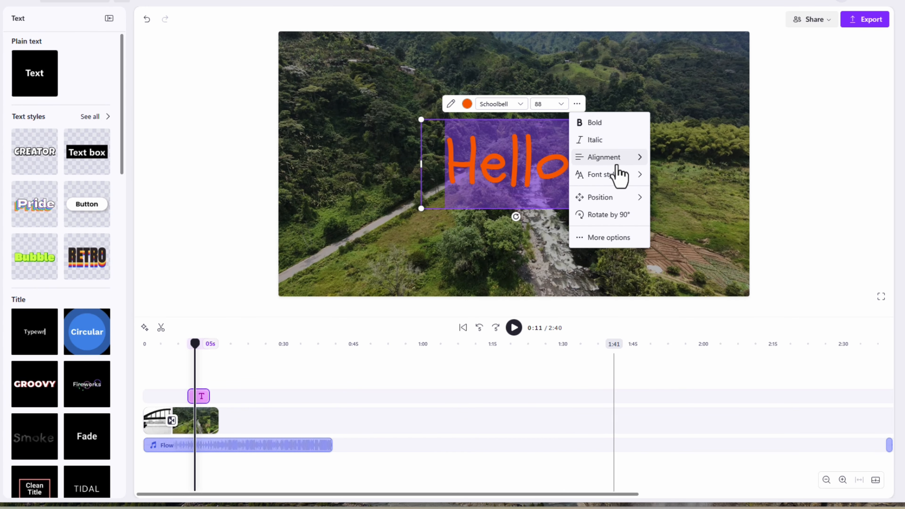
mouse_move(615, 161)
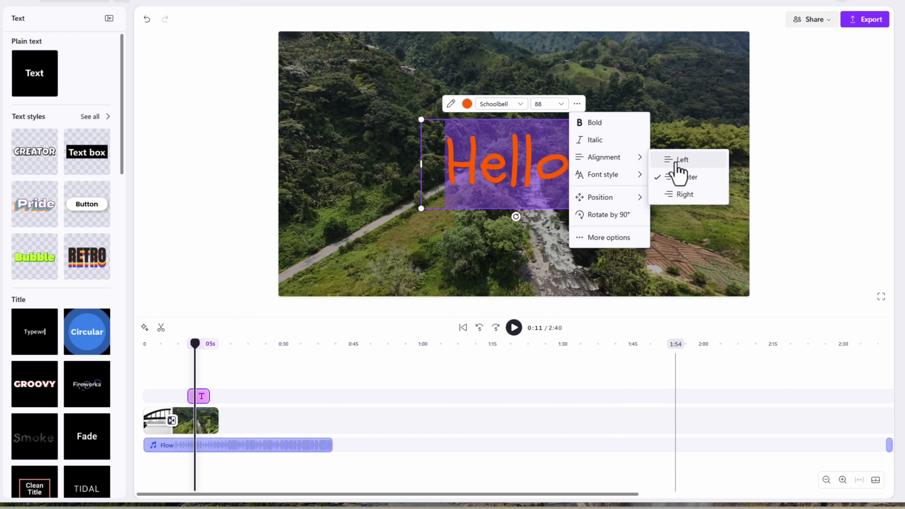
left_click(669, 164)
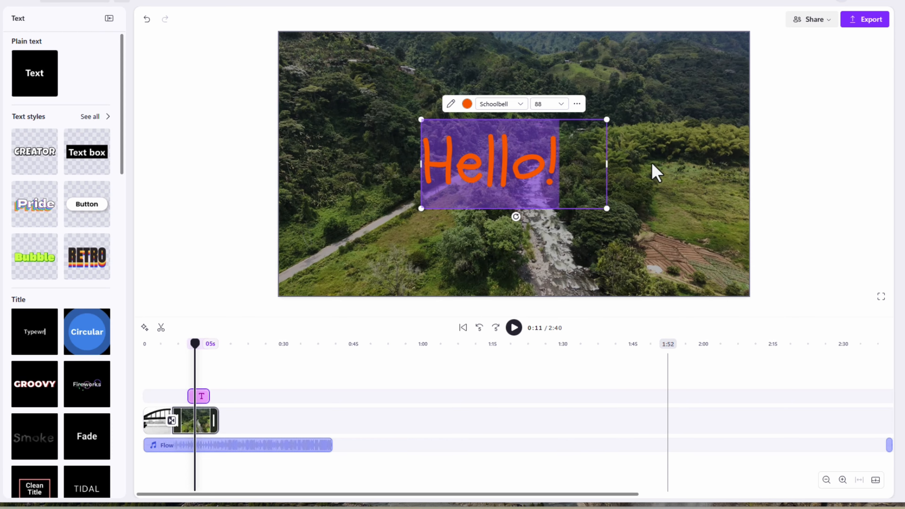
- Set the "Hello!" text's letter spacing to 7 in the advanced text settings and close the settings
left_click(577, 103)
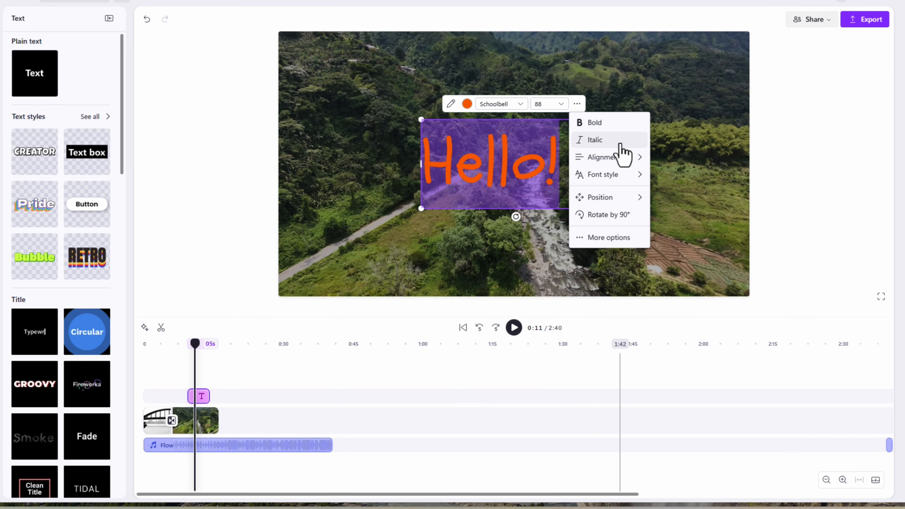
mouse_move(609, 179)
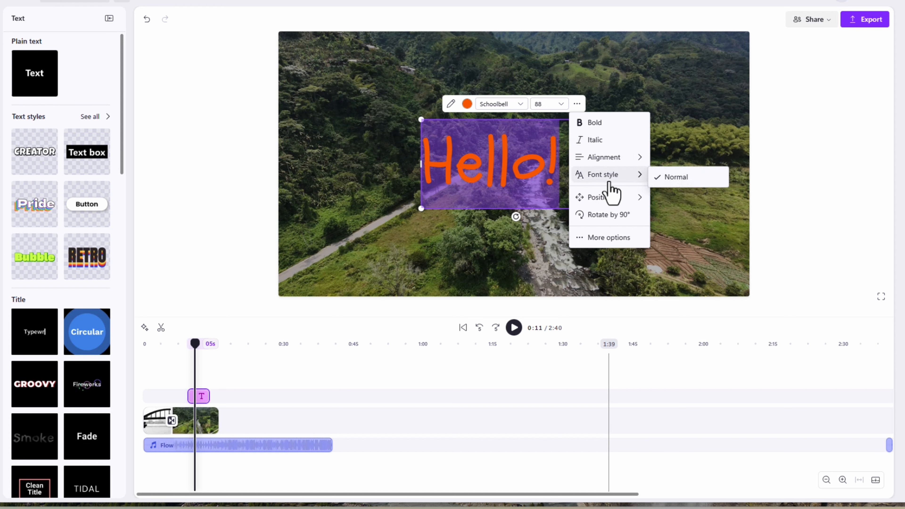
mouse_move(616, 208)
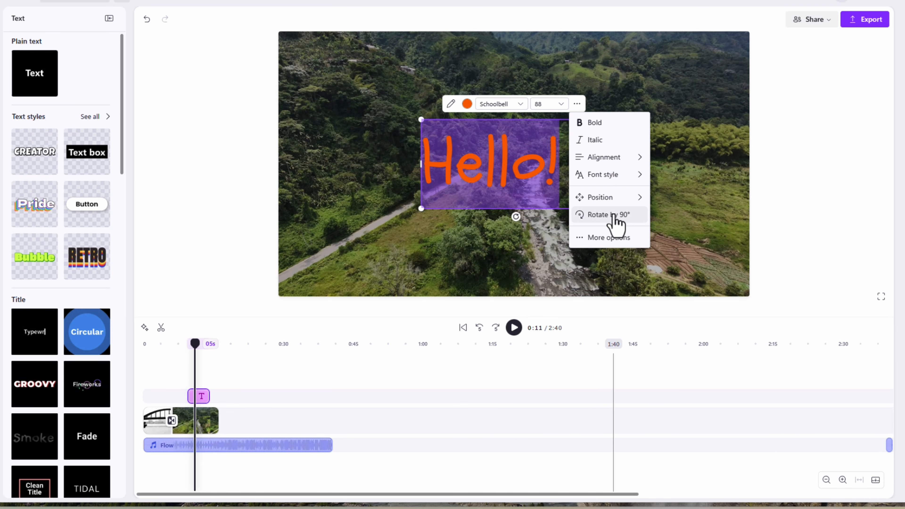
left_click(607, 237)
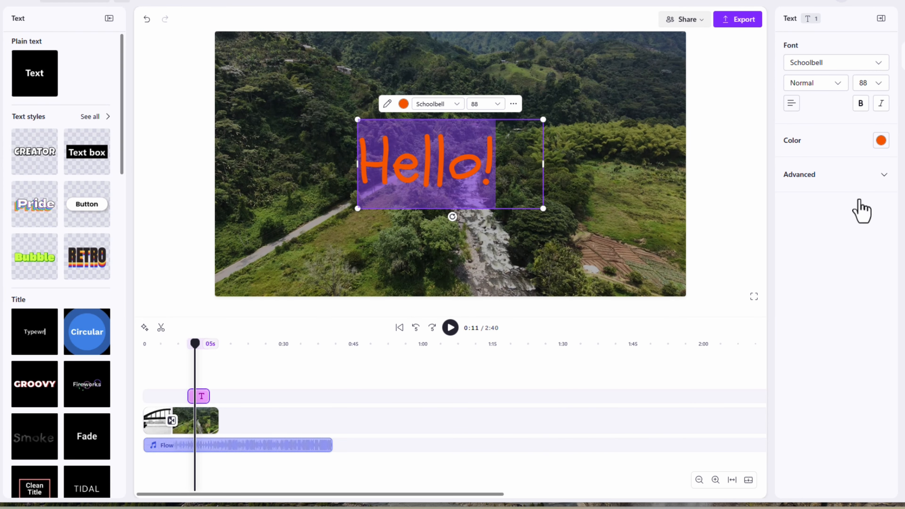
left_click(885, 176)
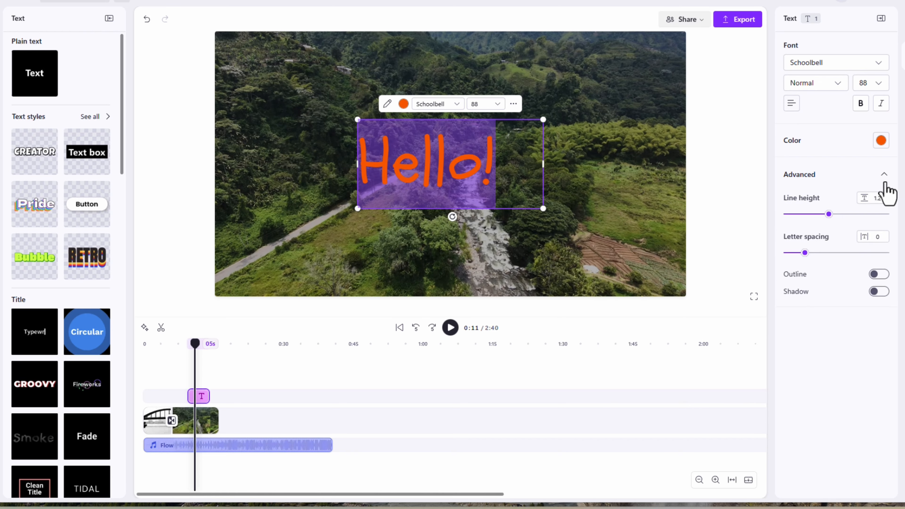
left_click_drag(805, 256, 834, 255)
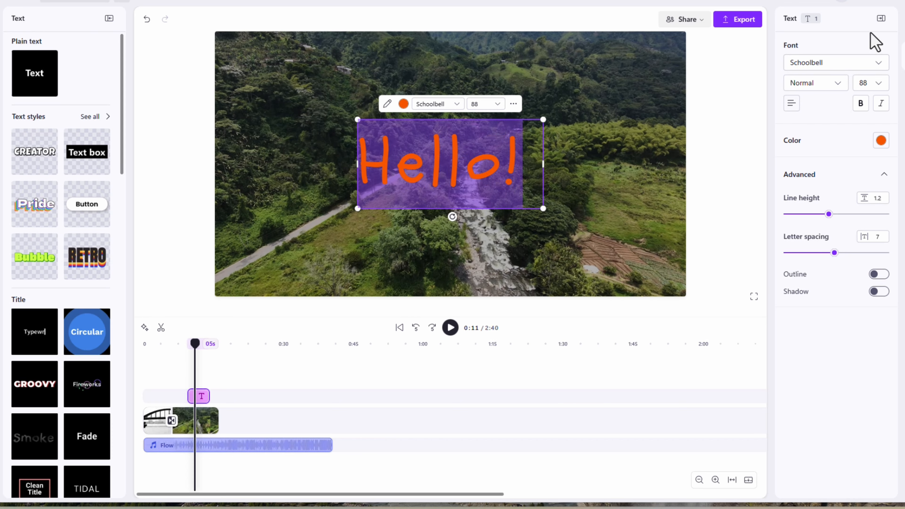
left_click(881, 18)
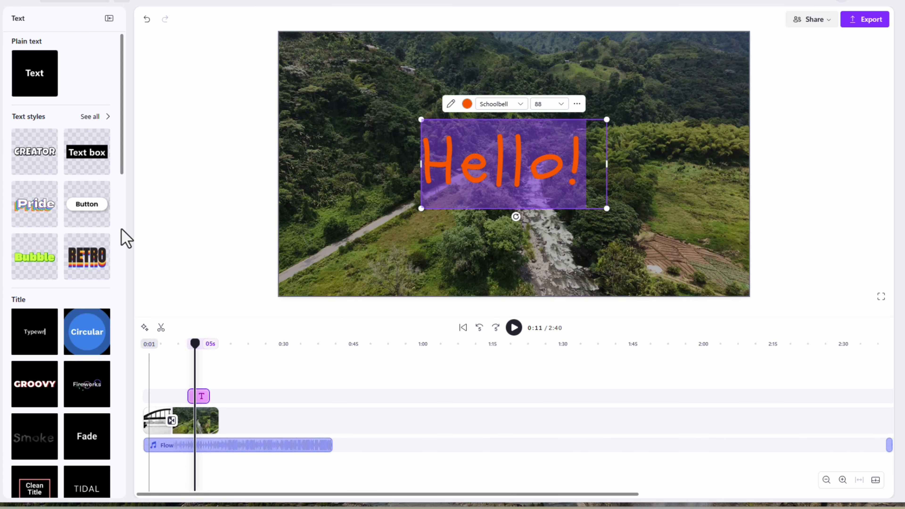
- Browse the full collection of text styles
left_click(91, 117)
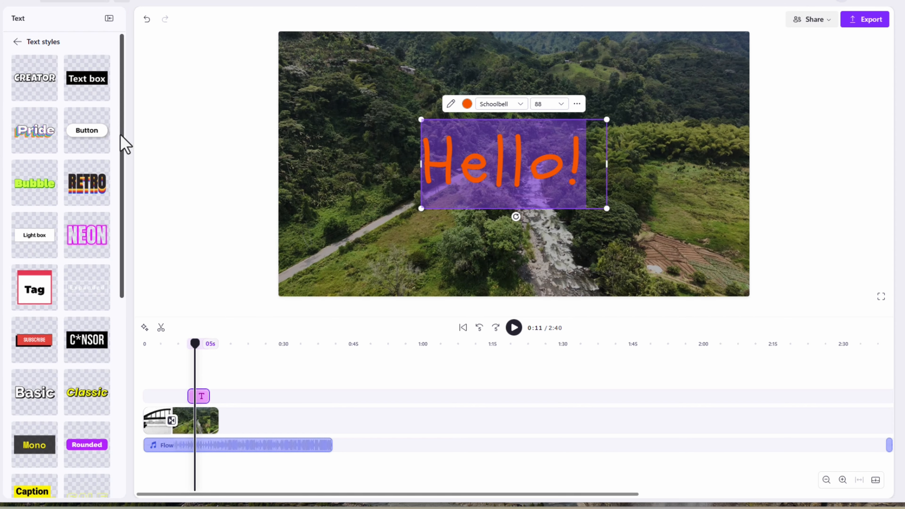
left_click_drag(125, 141, 136, 295)
left_click_drag(135, 295, 125, 170)
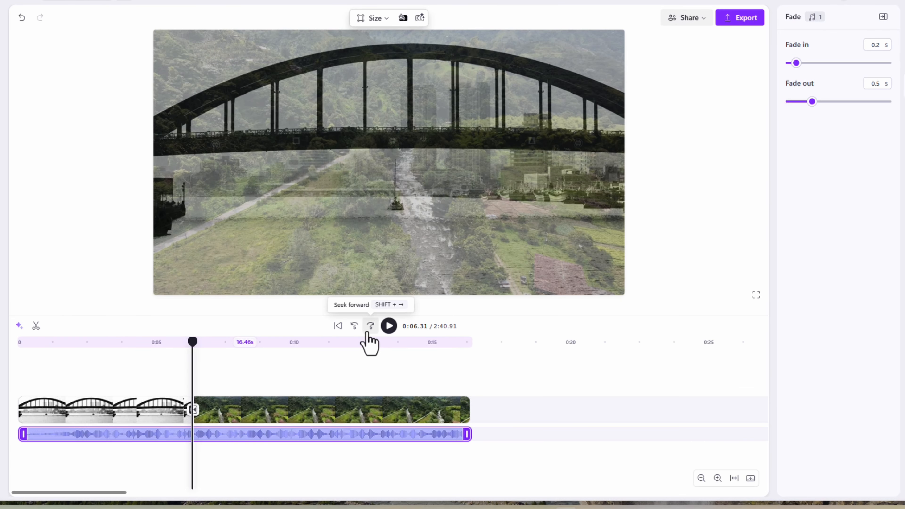
- Skip forward from 0:06.31 and play the video until it has run past the end of the river clip
left_click(371, 325)
left_click(389, 326)
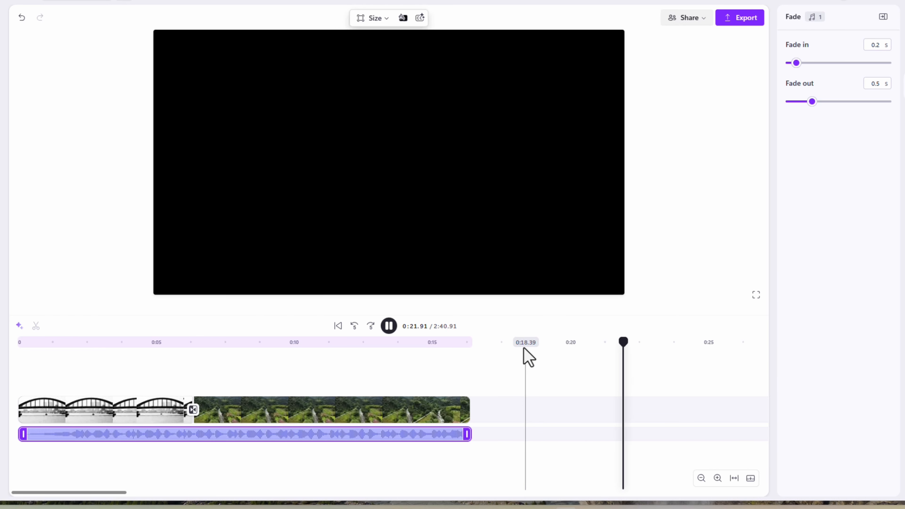
left_click(389, 327)
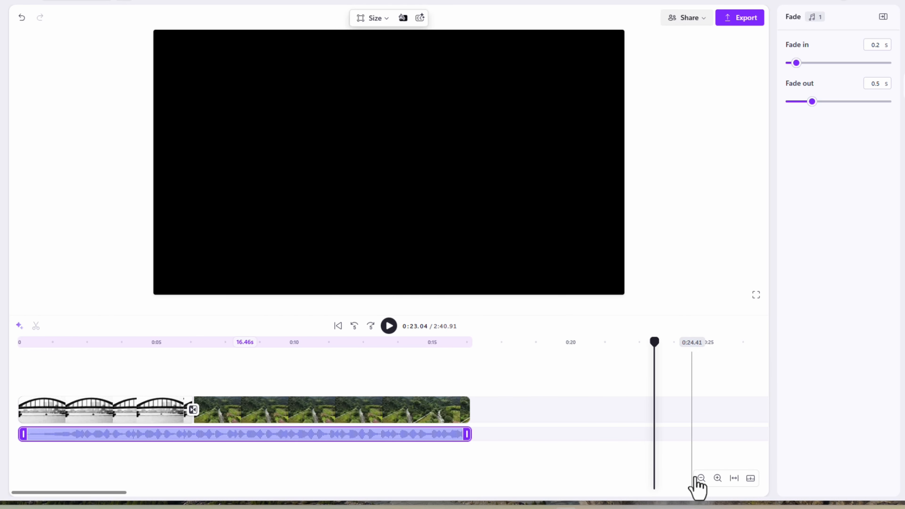
- Find the stray voiceover clip near 2:40 on the timeline and delete it
left_click(701, 478)
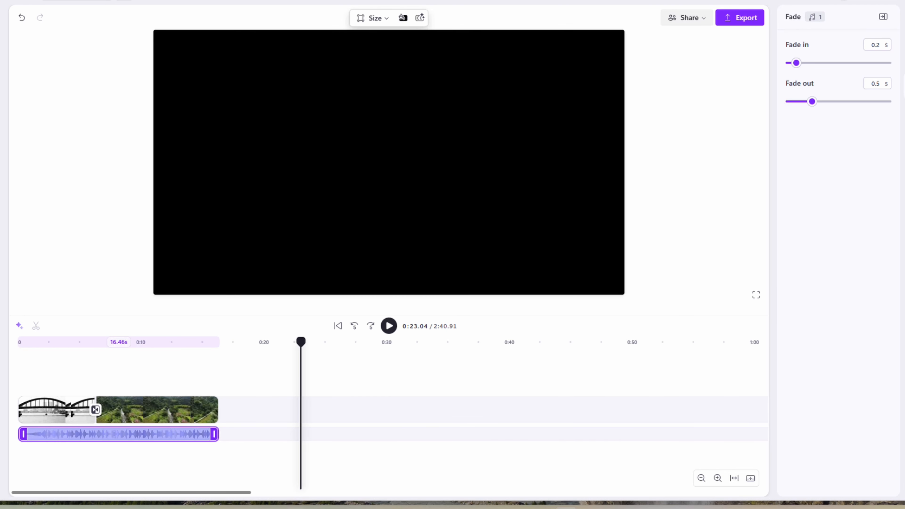
mouse_move(243, 493)
left_mouse_down()
mouse_move(500, 500)
mouse_move(745, 484)
left_mouse_up()
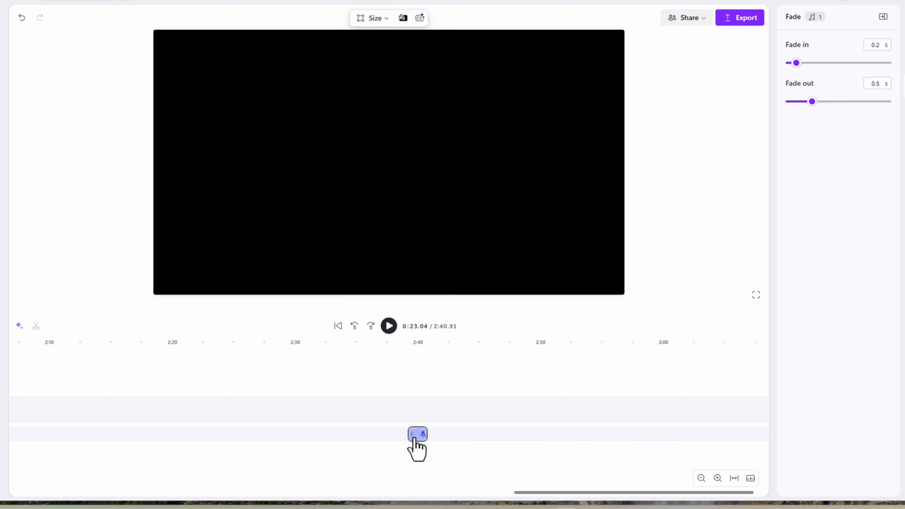
left_click(414, 439)
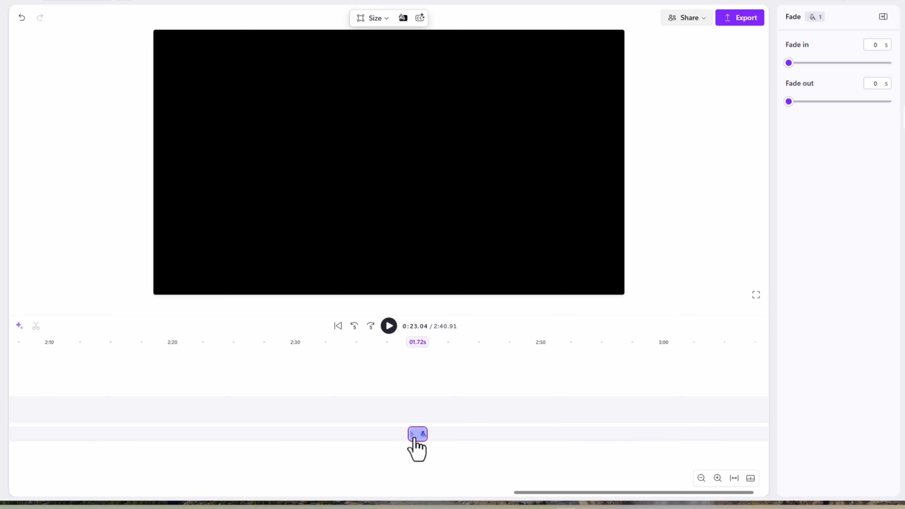
key("Delete")
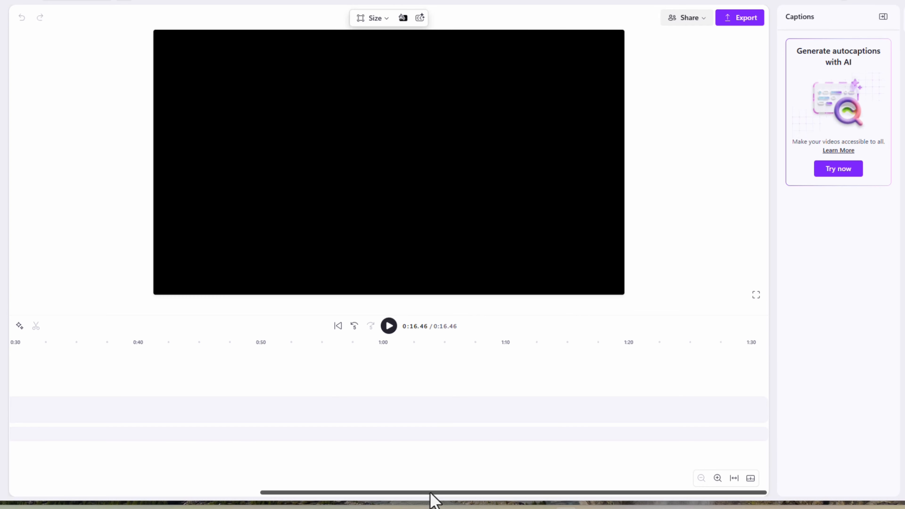
- Play the video from 0:14.95 to preview the ending of the river clip
scroll(429, 494, "left", 5)
scroll(70, 499, "left", 2)
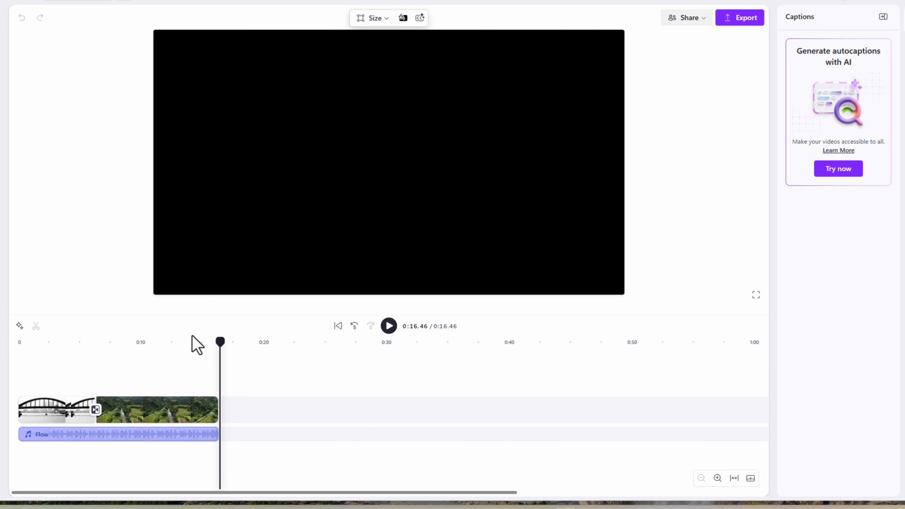
left_click(200, 348)
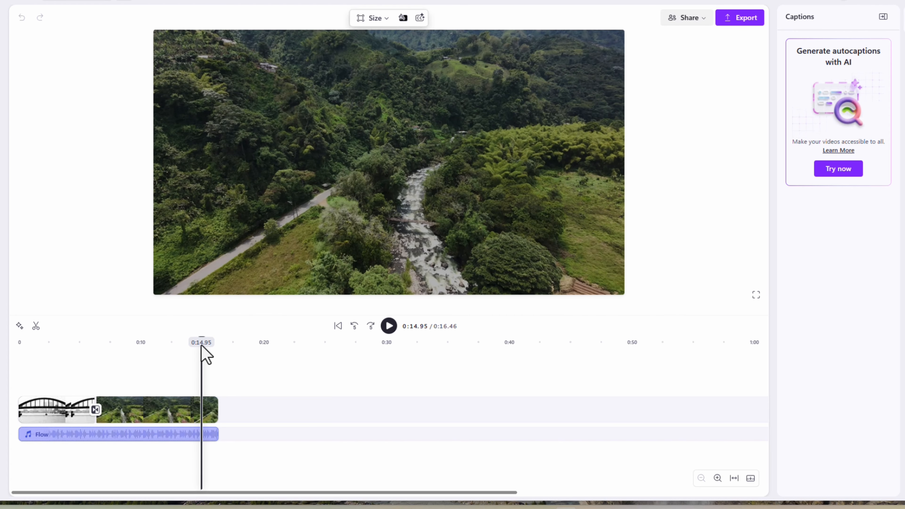
key("space")
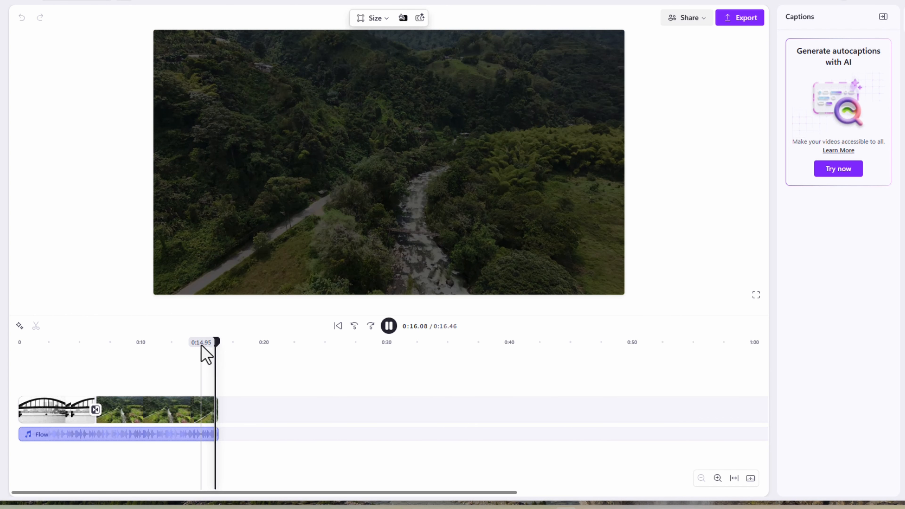